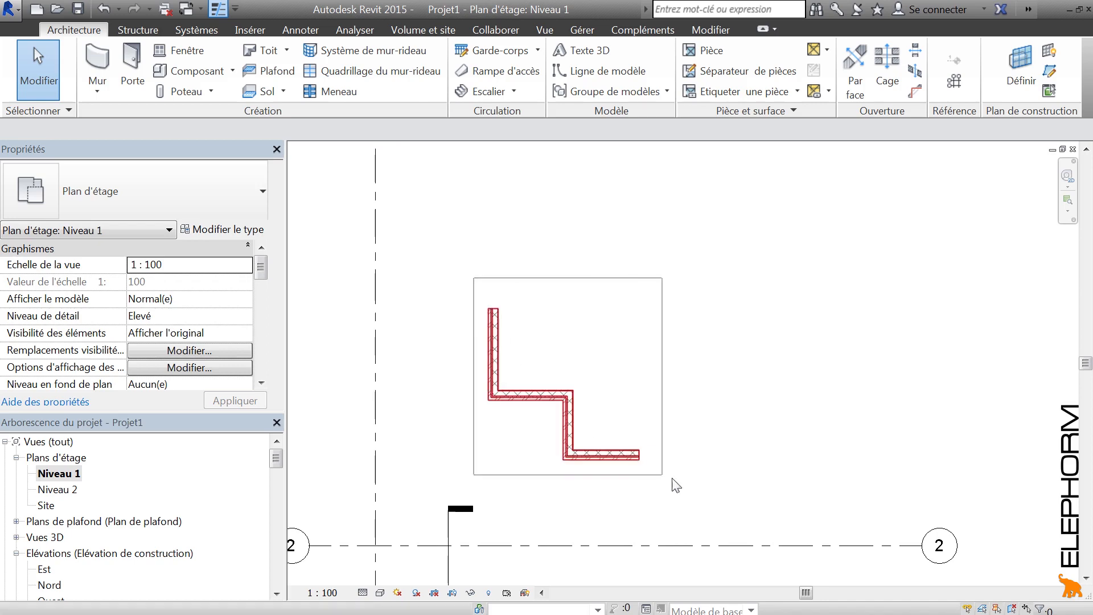
# - Replace the stepped walls with a closed rectangle of CW 102-50-200p walls up to Niveau 2, about 587 by 397 inside
pyautogui.press('Delete')
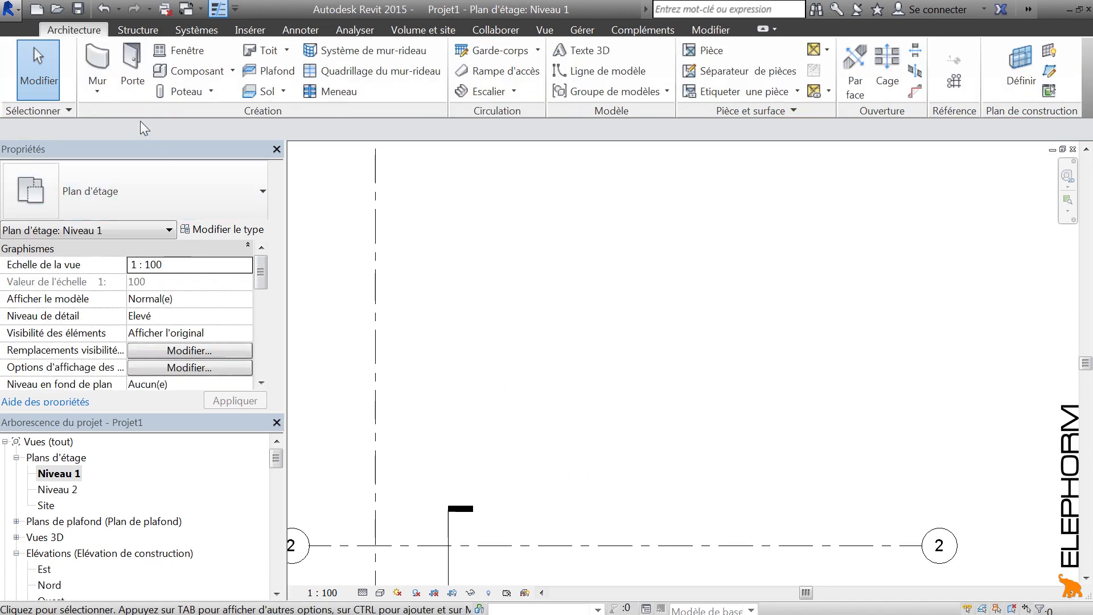
pyautogui.click(98, 64)
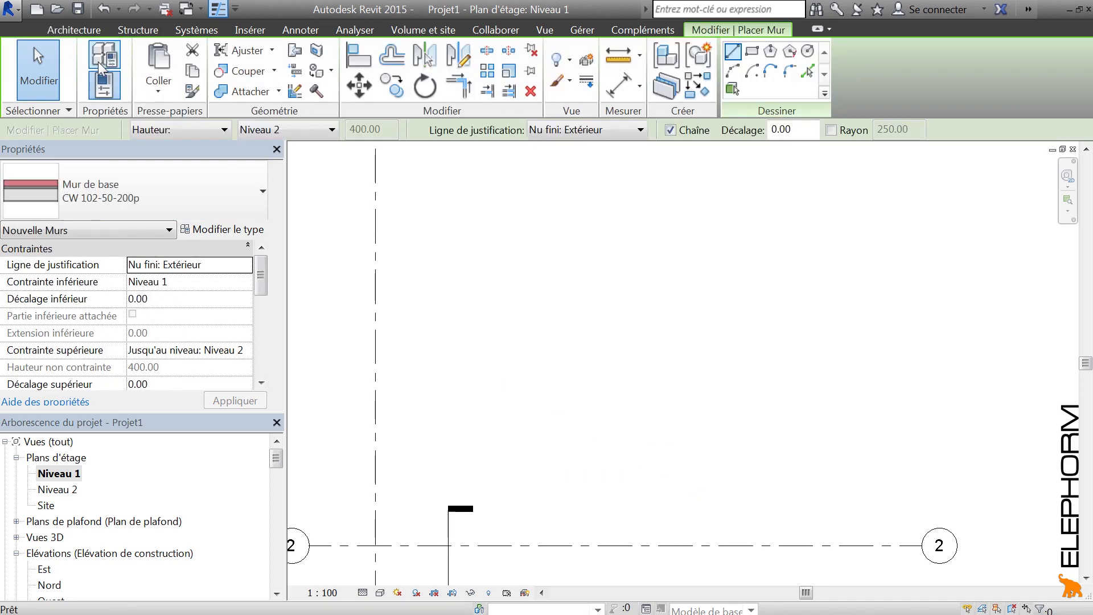
pyautogui.click(75, 32)
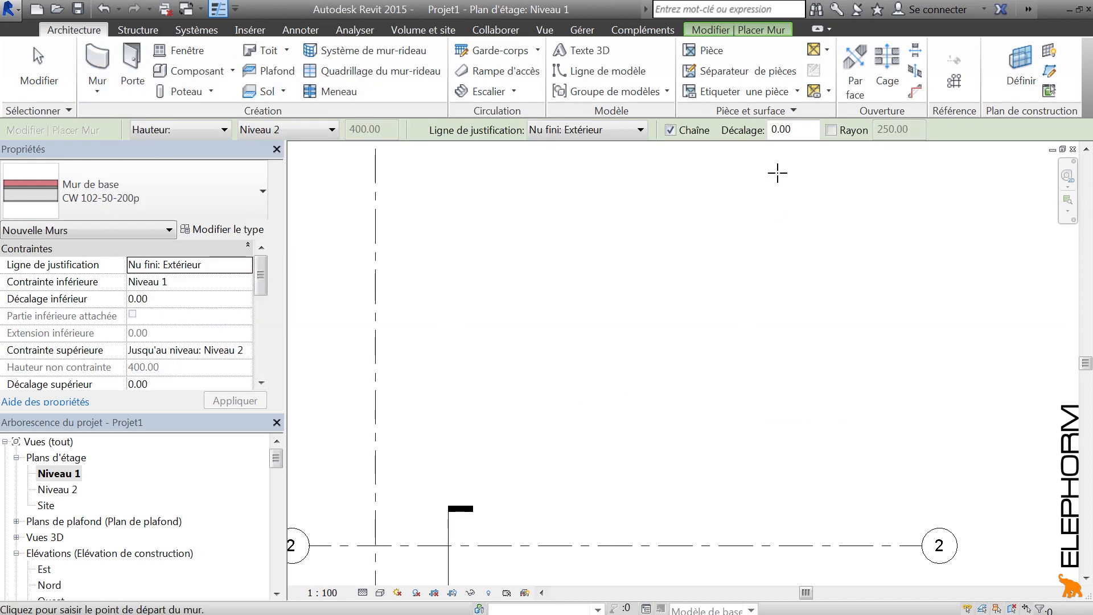
pyautogui.click(717, 431)
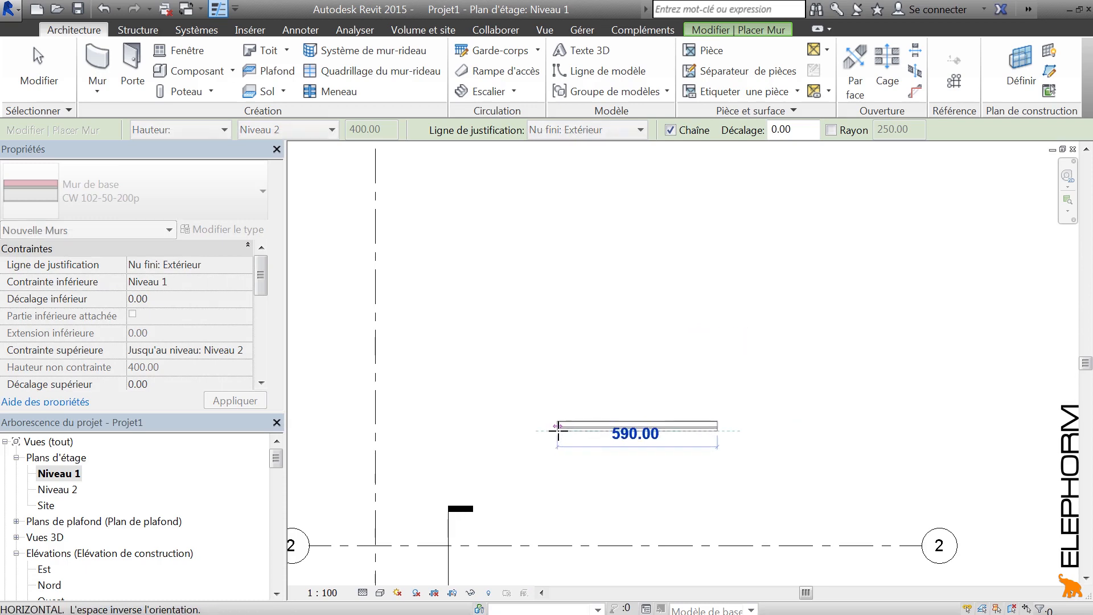
pyautogui.click(539, 424)
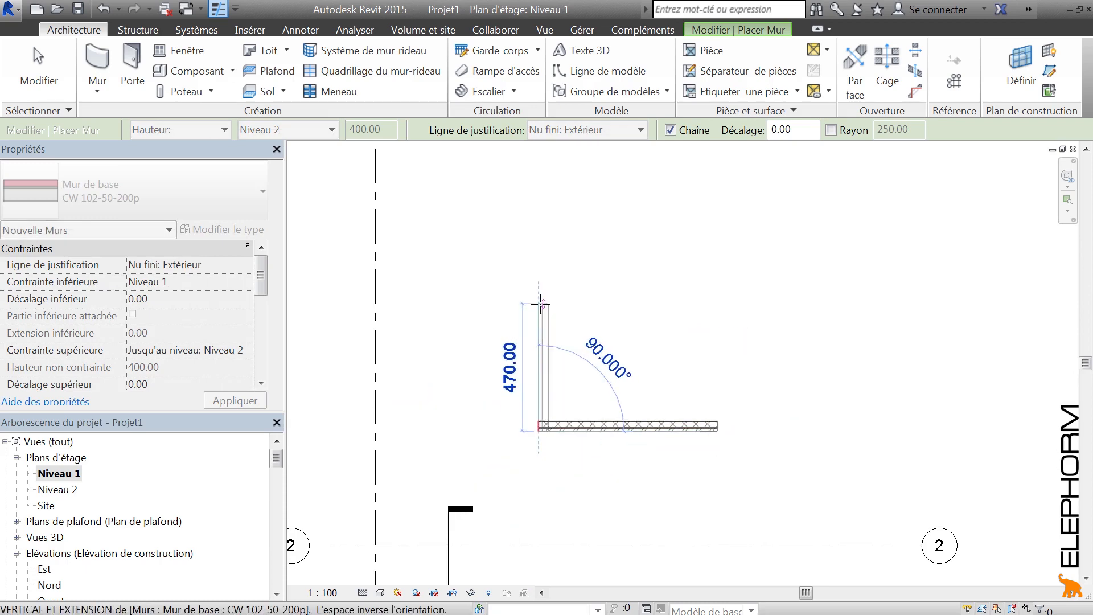
pyautogui.click(538, 304)
pyautogui.click(718, 304)
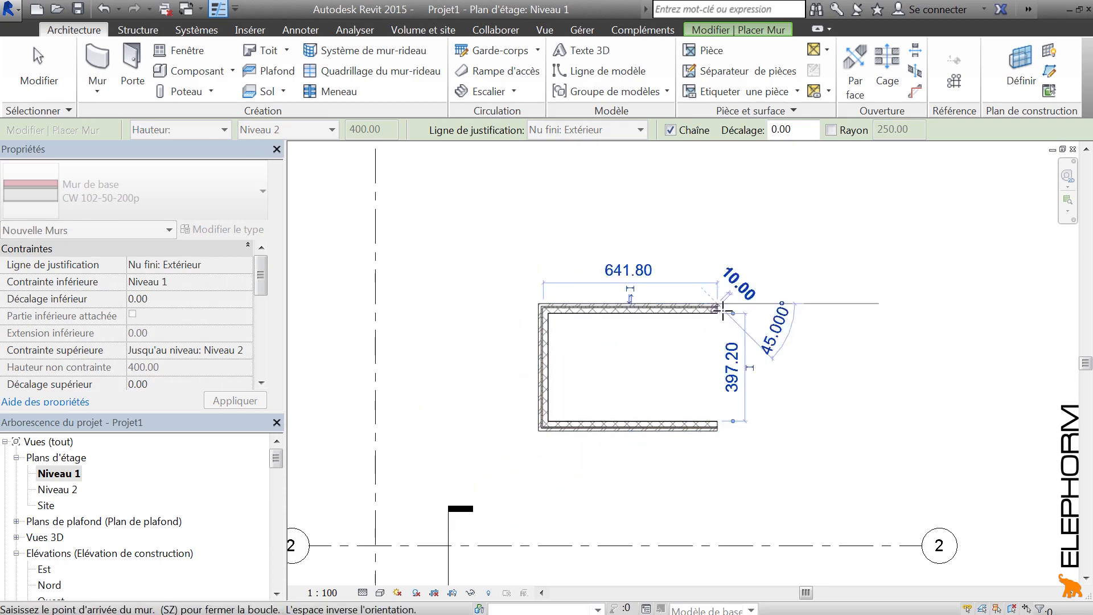
pyautogui.click(717, 431)
pyautogui.press('Escape')
pyautogui.press('Escape')
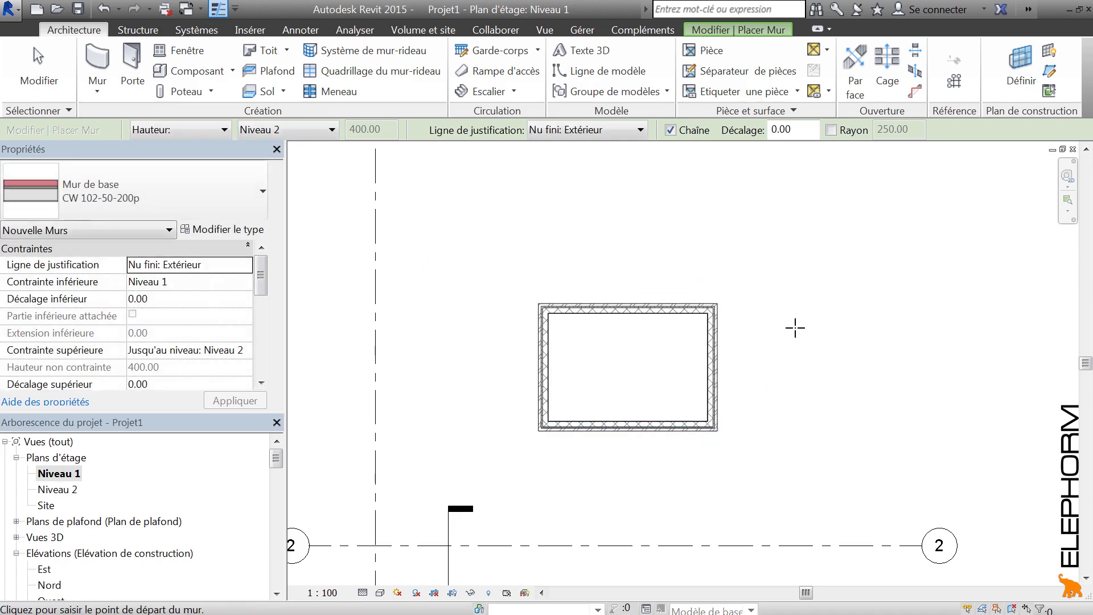
# - In the 3D view, set the top offset of the two short end walls to -50
pyautogui.scroll(4, 632, 362)
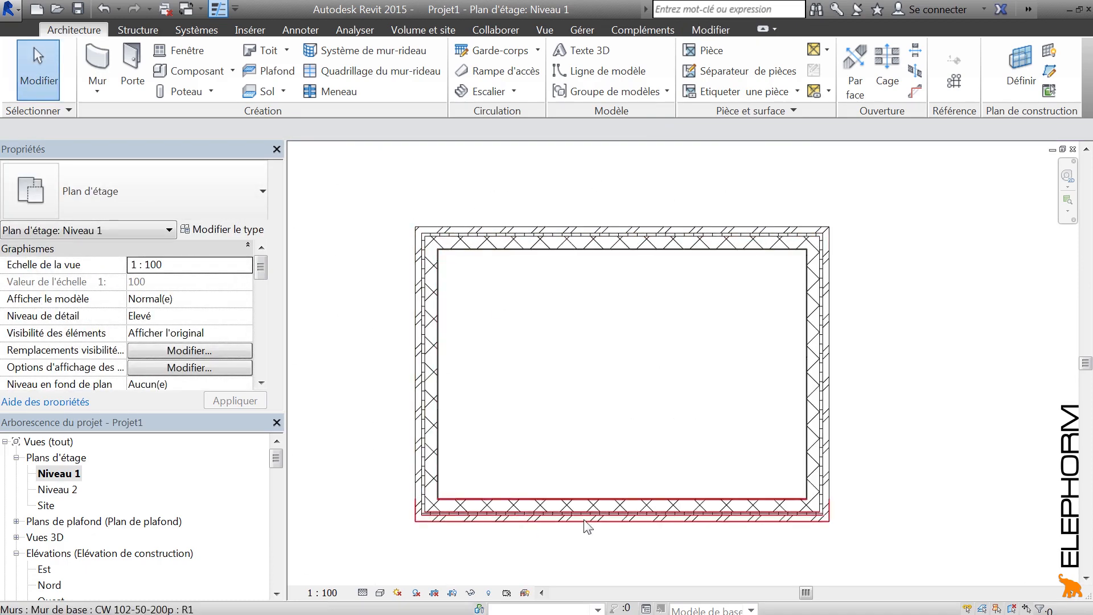
pyautogui.moveTo(623, 369); pyautogui.dragTo(653, 346, button='middle')
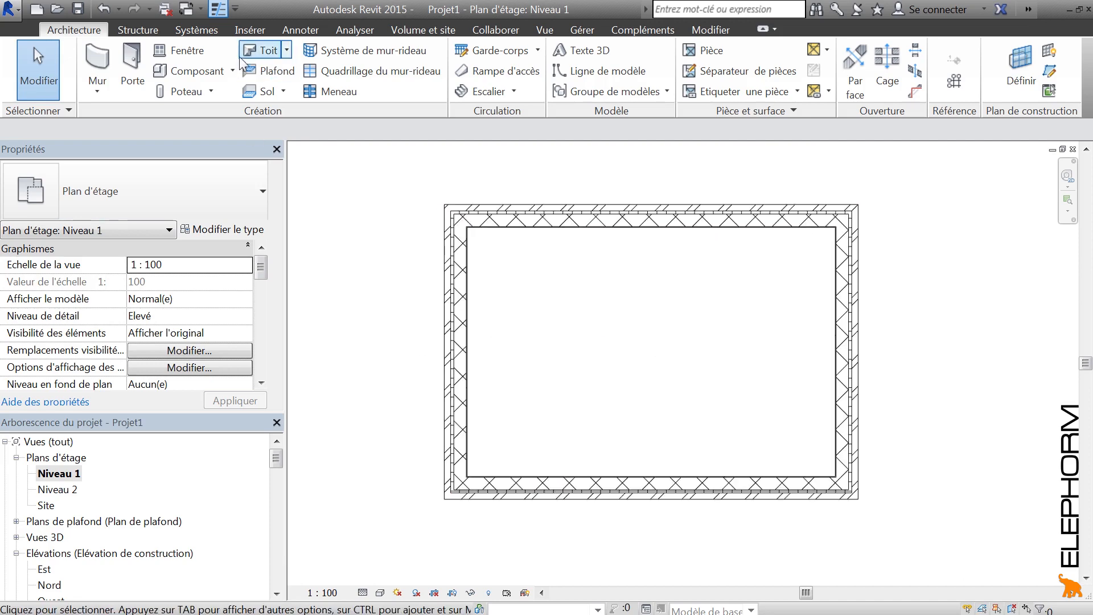
pyautogui.press('3')
pyautogui.press('d')
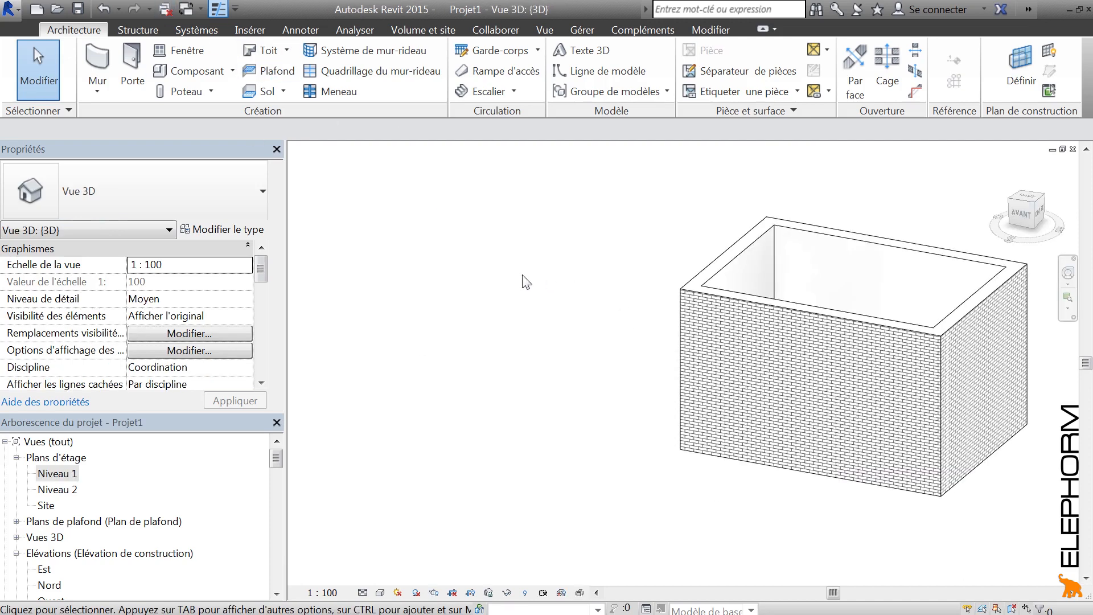
pyautogui.keyDown('shift'); pyautogui.moveTo(526, 281); pyautogui.dragTo(537, 327, button='middle'); pyautogui.keyUp('shift')
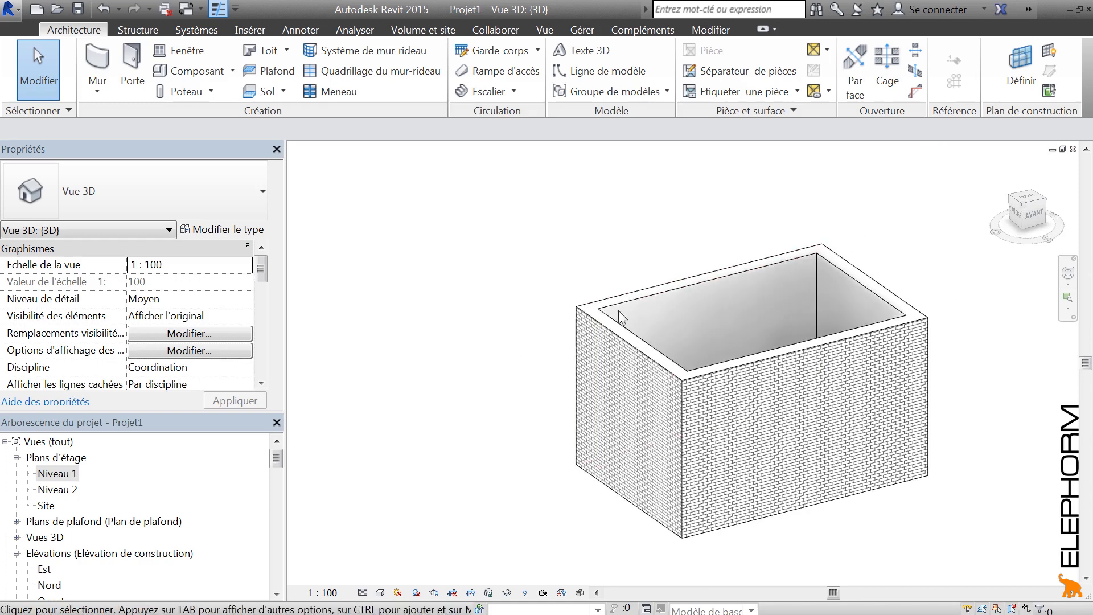
pyautogui.click(618, 311)
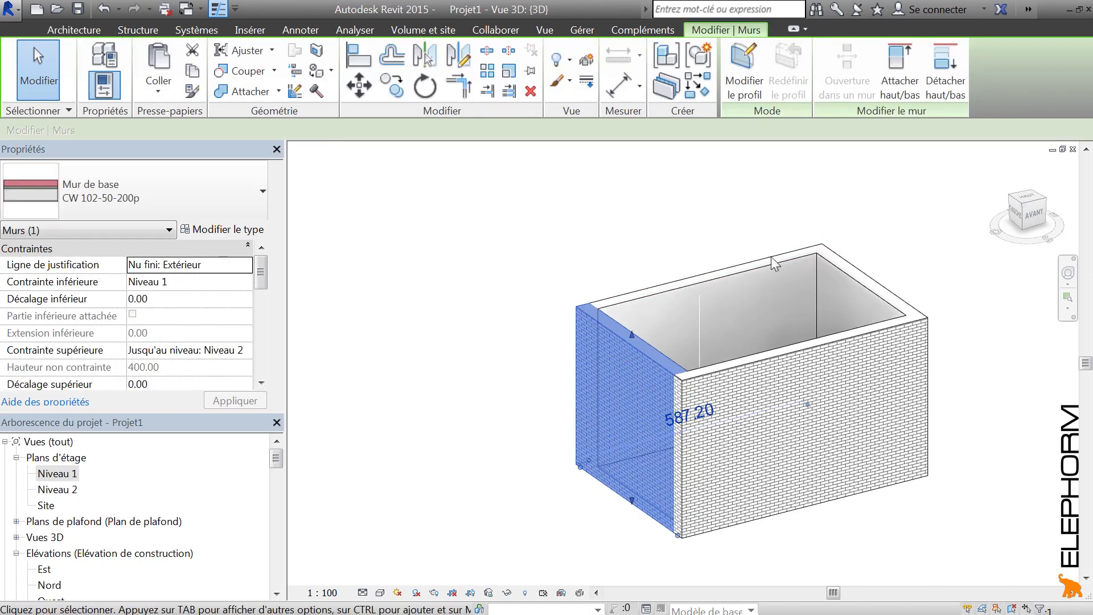
pyautogui.keyDown('ctrl'); pyautogui.click(849, 275); pyautogui.keyUp('ctrl')
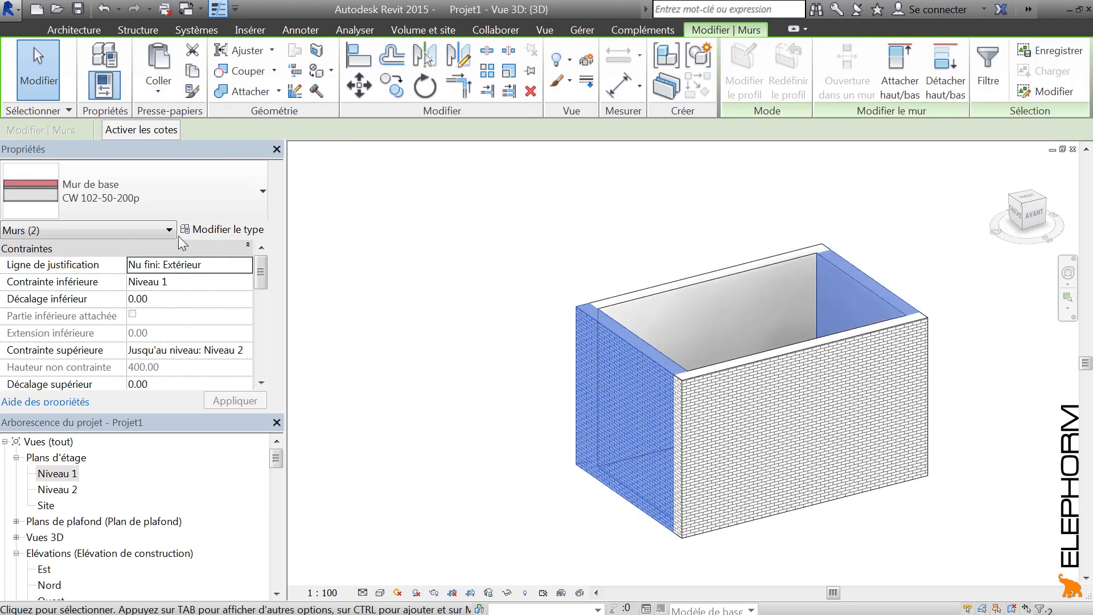
pyautogui.click(191, 387)
pyautogui.write('-50')
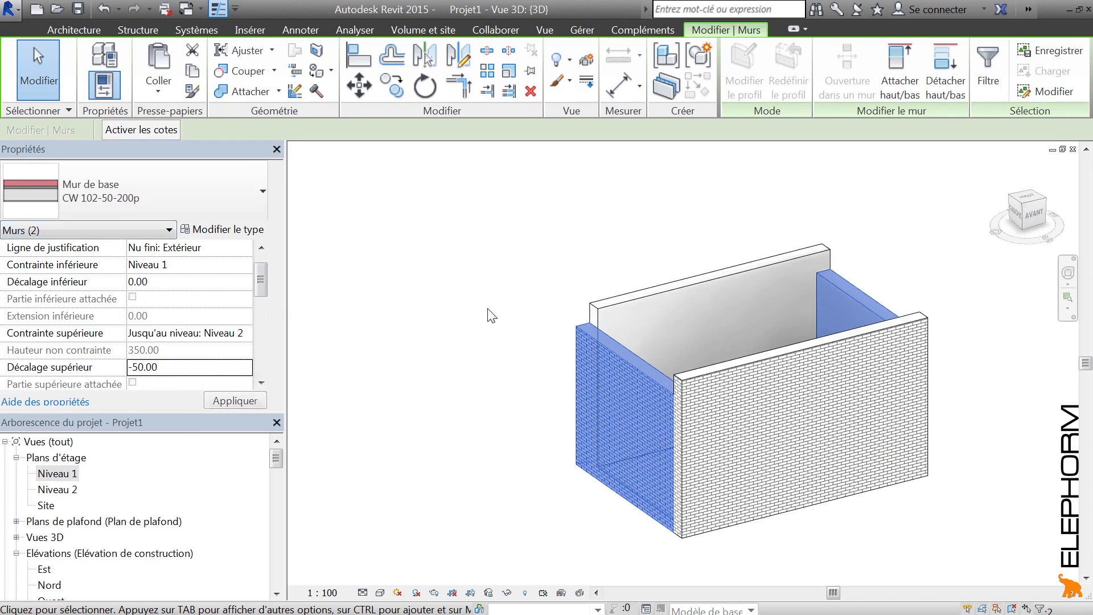
pyautogui.click(449, 330)
pyautogui.keyDown('shift'); pyautogui.moveTo(482, 328); pyautogui.dragTo(547, 333, button='middle'); pyautogui.keyUp('shift')
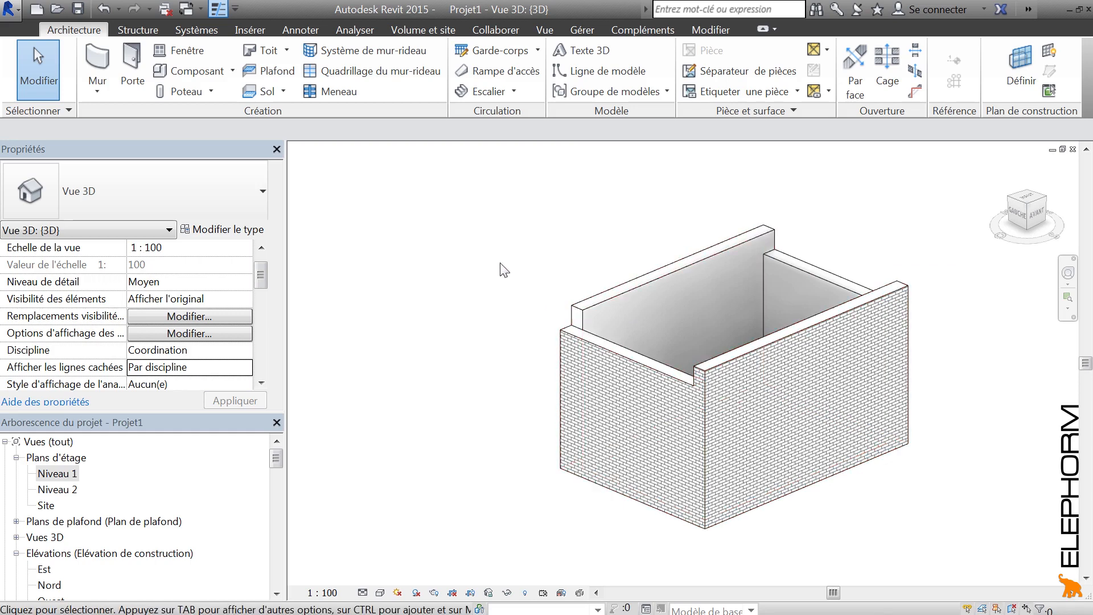
# - In the Niveau 1 plan, examine how the lower long wall joins the end walls at its two corners
pyautogui.doubleClick(52, 474)
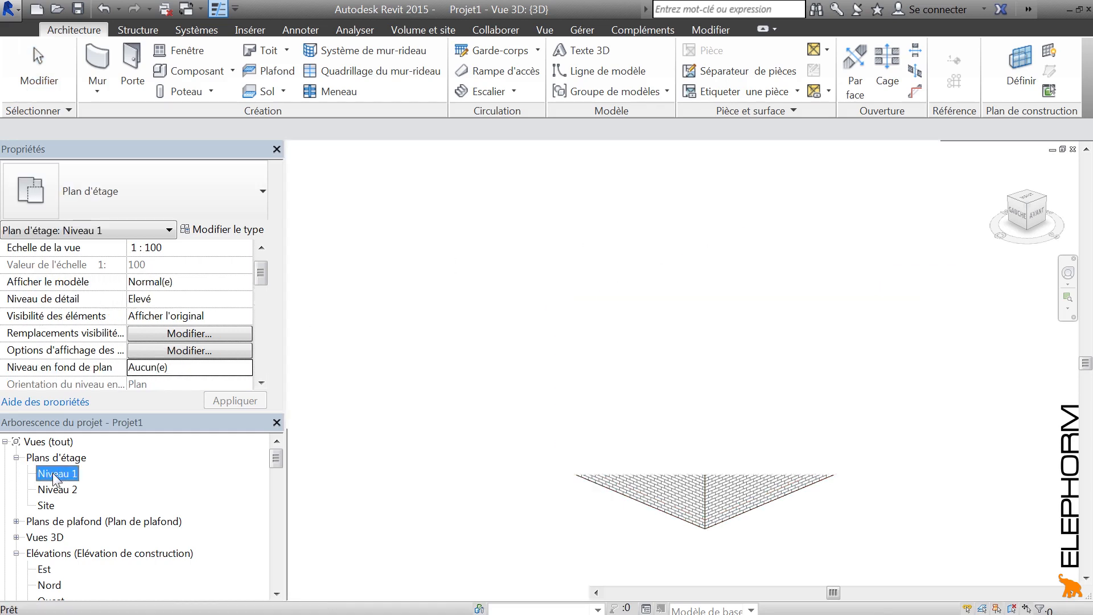
pyautogui.moveTo(632, 311); pyautogui.dragTo(670, 334, button='middle')
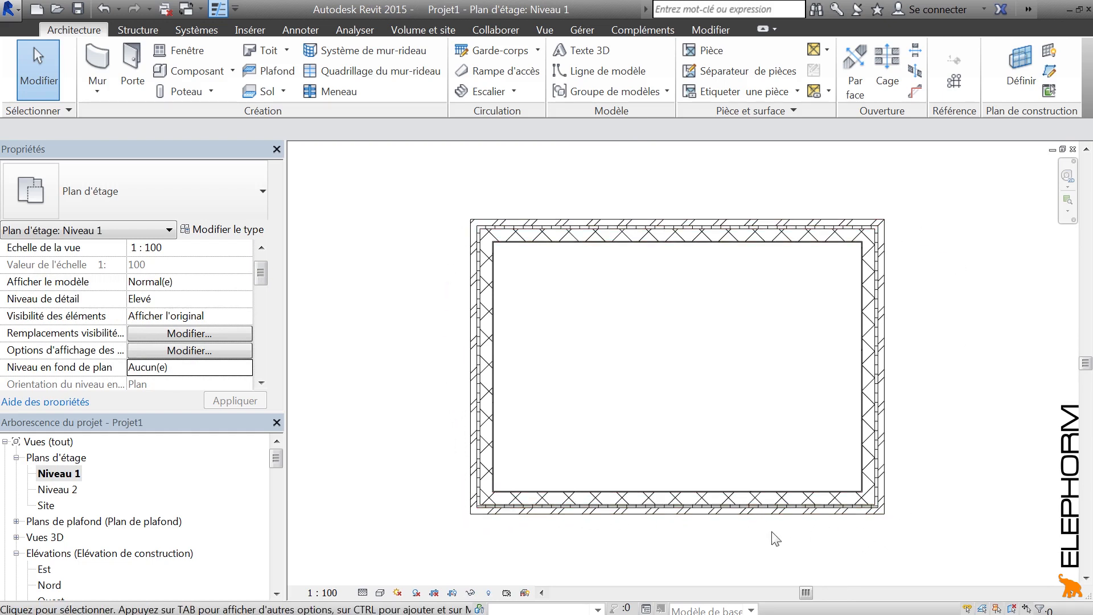
pyautogui.click(769, 511)
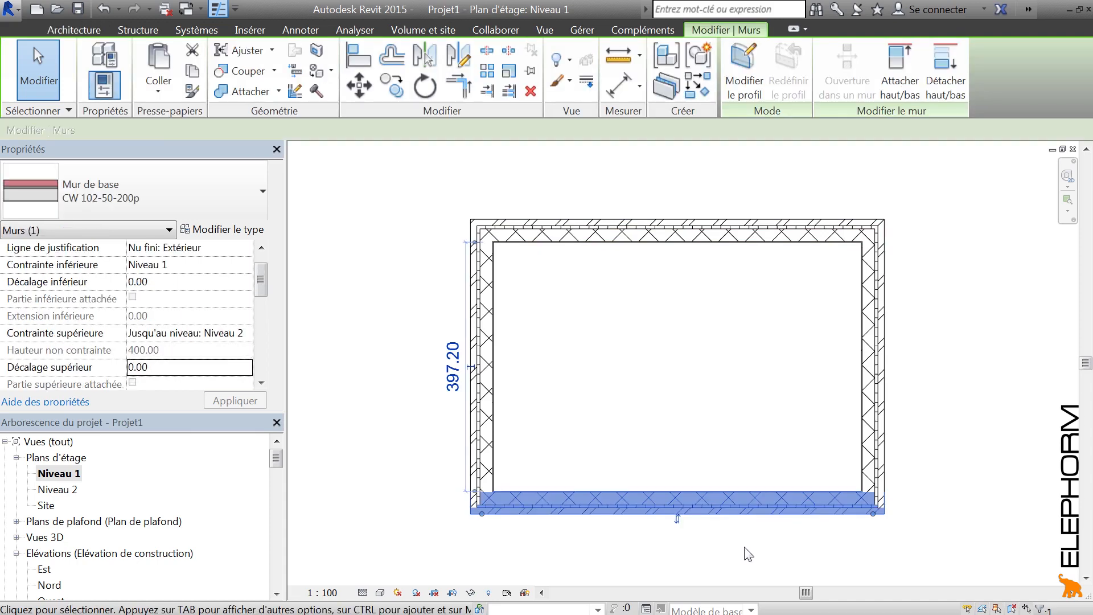
pyautogui.scroll(3, 893, 528)
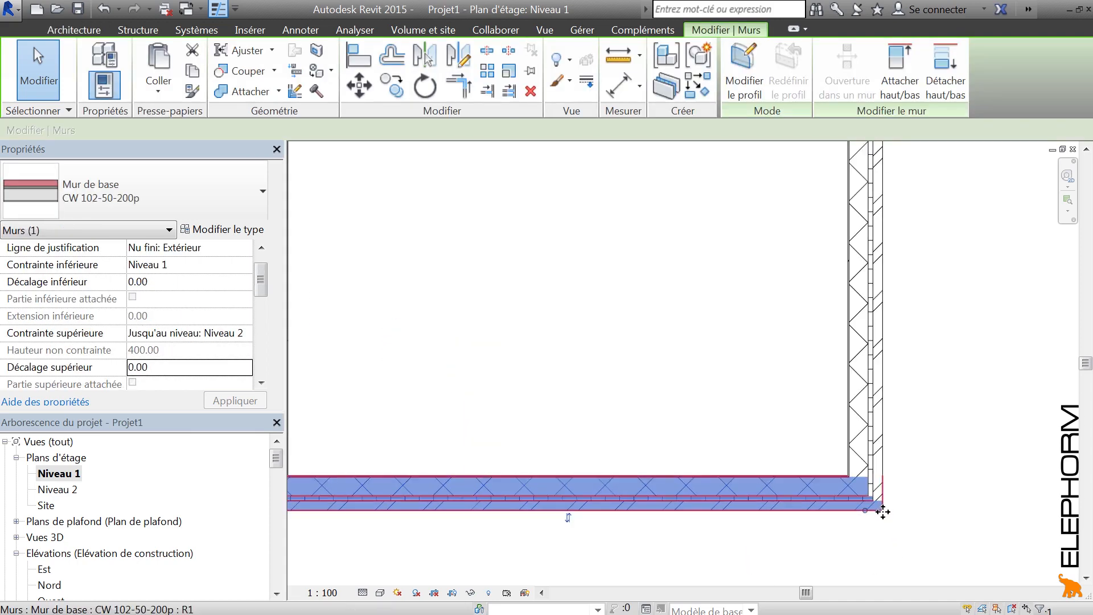
pyautogui.scroll(-6, 882, 509)
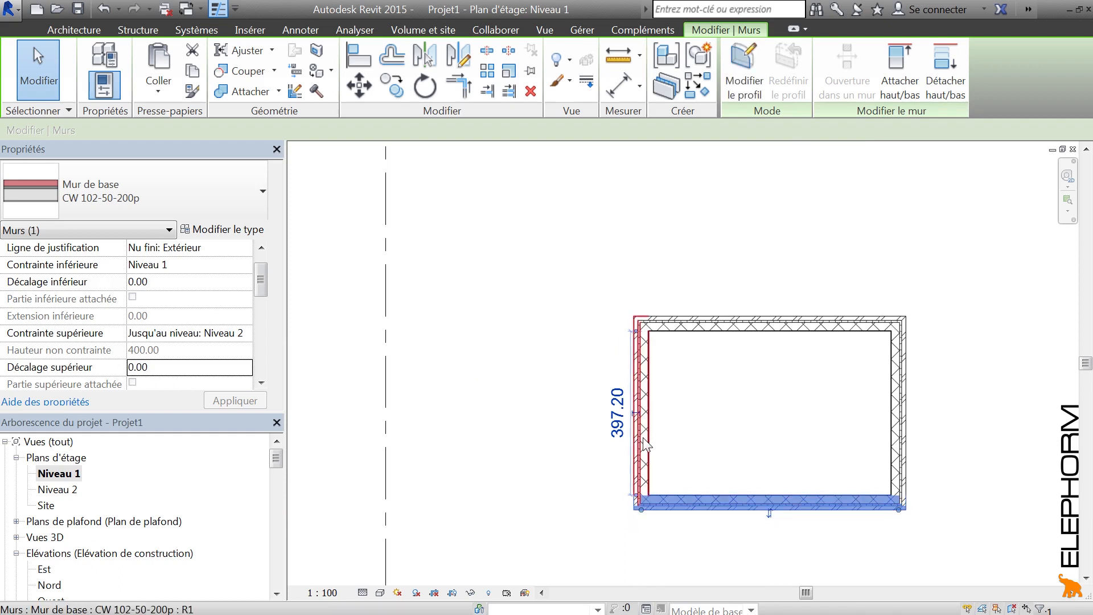
pyautogui.click(644, 441)
pyautogui.scroll(3, 624, 526)
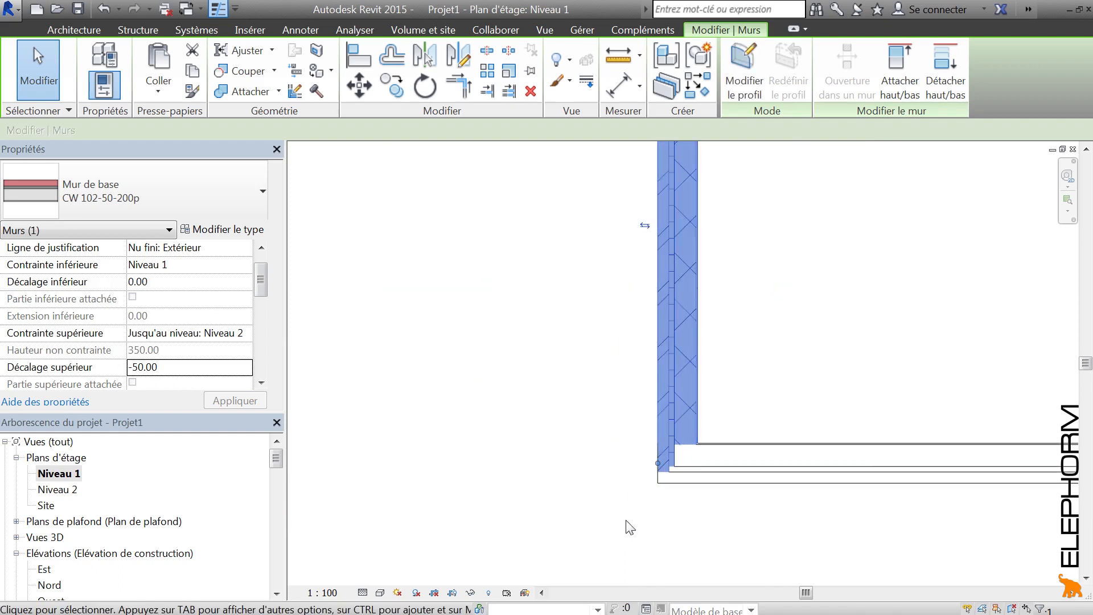
pyautogui.click(683, 479)
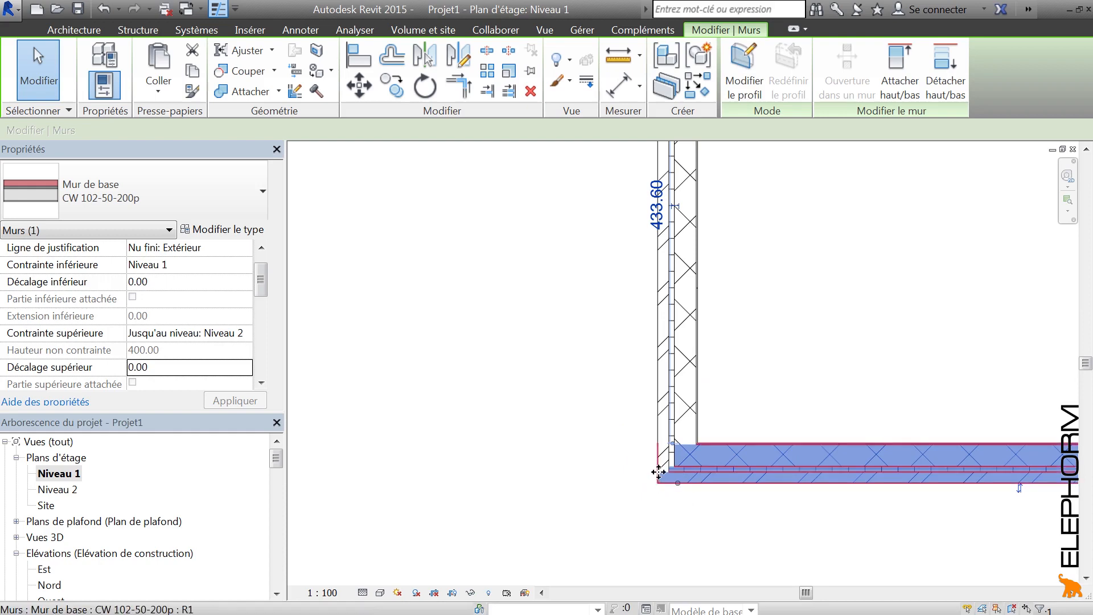
pyautogui.click(579, 471)
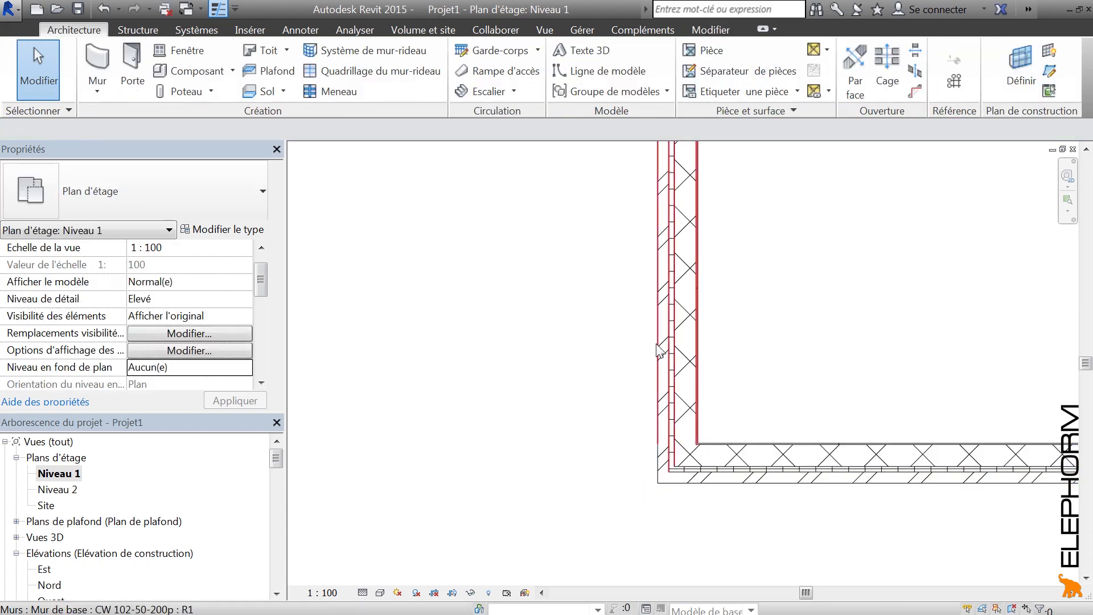
# - Examine how the end walls join the upper long wall at the upper corners of the plan
pyautogui.click(685, 436)
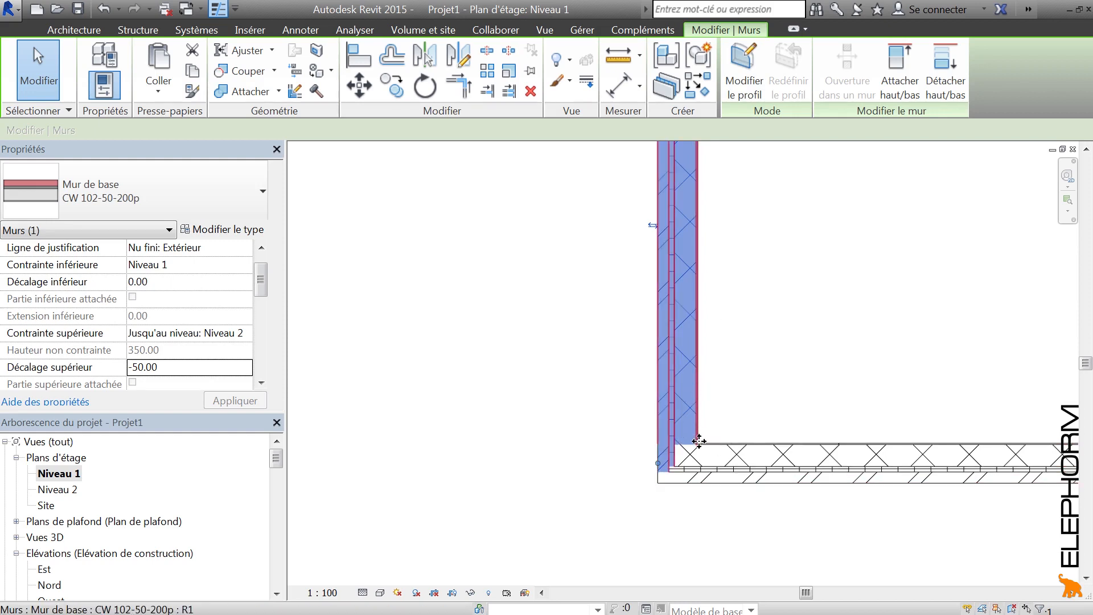
pyautogui.scroll(-5, 643, 446)
pyautogui.moveTo(684, 381); pyautogui.dragTo(625, 430, button='middle')
pyautogui.scroll(1, 621, 282)
pyautogui.scroll(2, 625, 289)
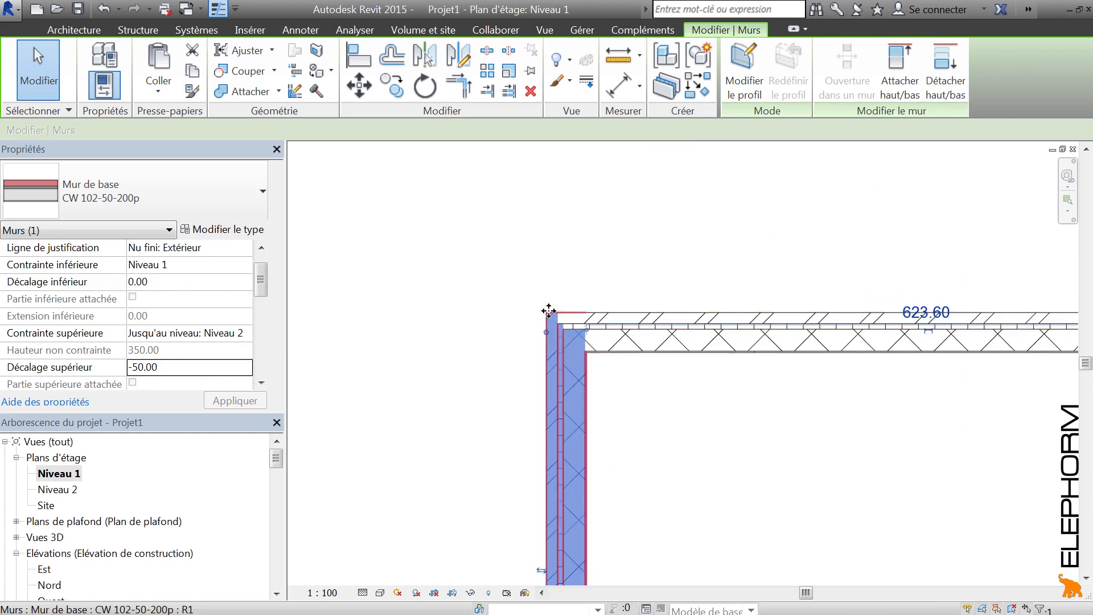
pyautogui.click(690, 327)
pyautogui.scroll(-2, 690, 324)
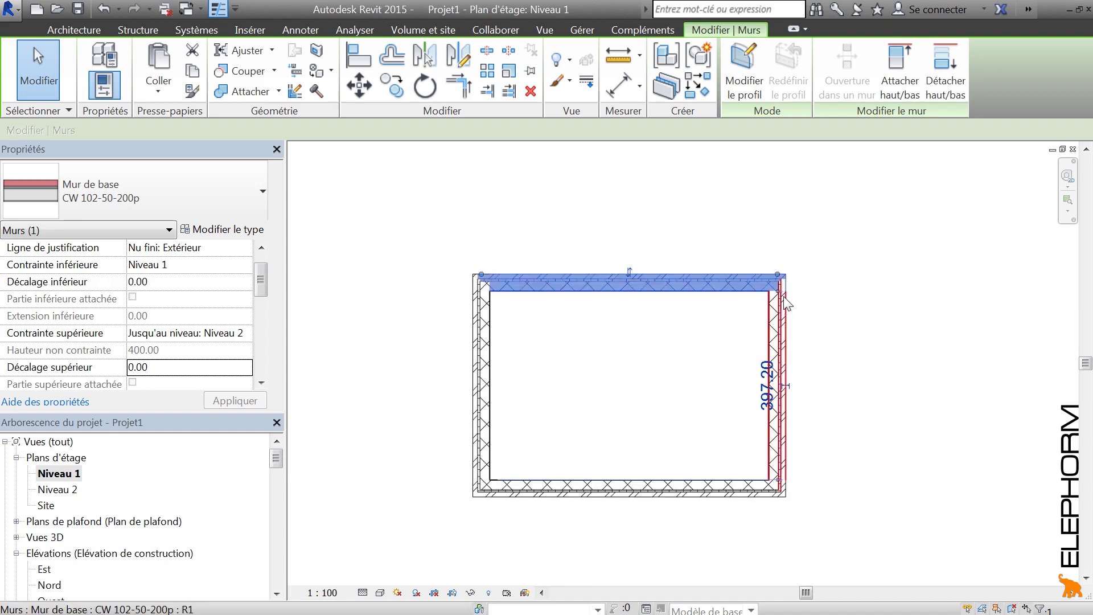
pyautogui.scroll(3, 786, 303)
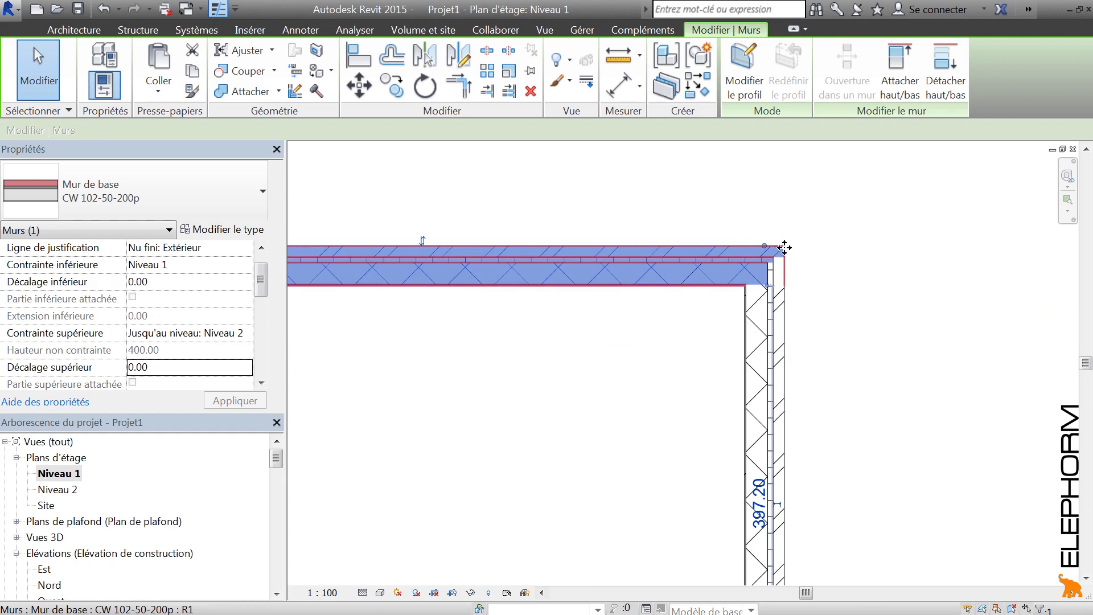
pyautogui.click(784, 298)
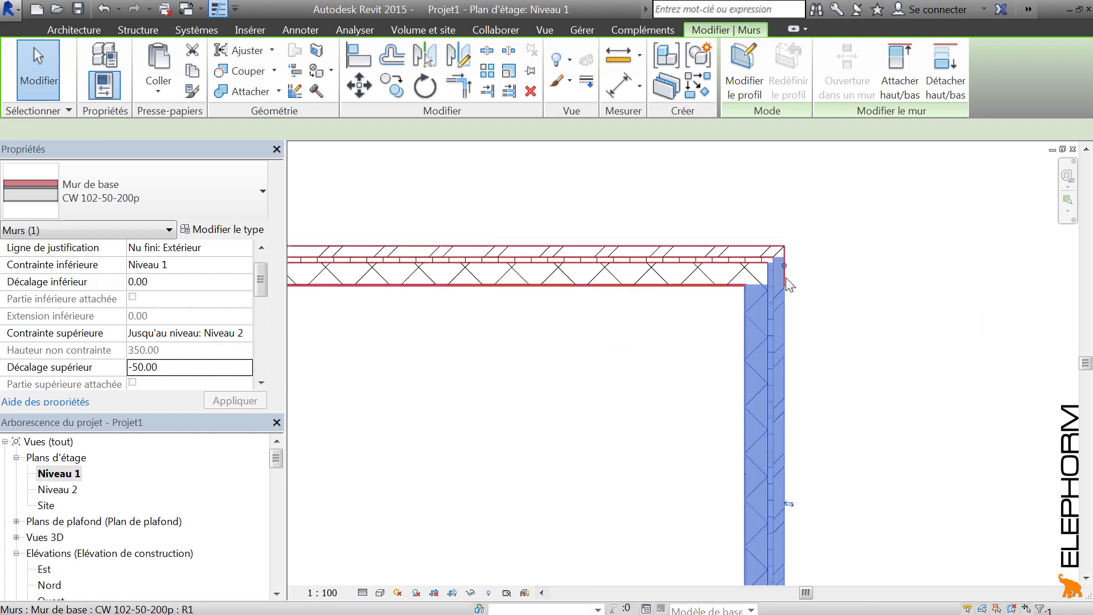
pyautogui.scroll(-2, 838, 494)
pyautogui.moveTo(842, 501); pyautogui.dragTo(832, 334, button='middle')
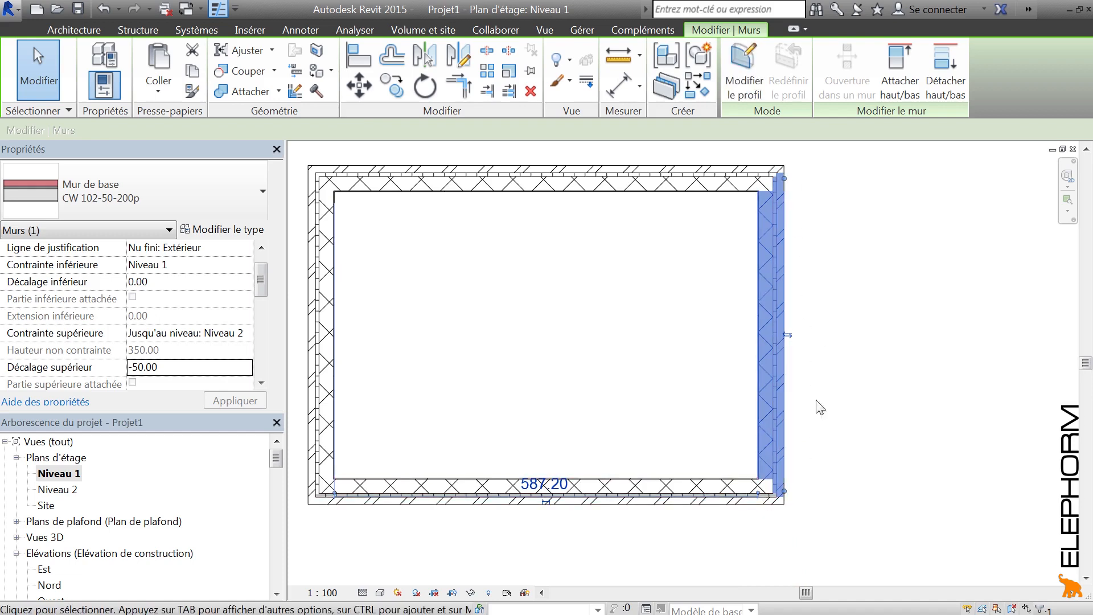
pyautogui.click(872, 328)
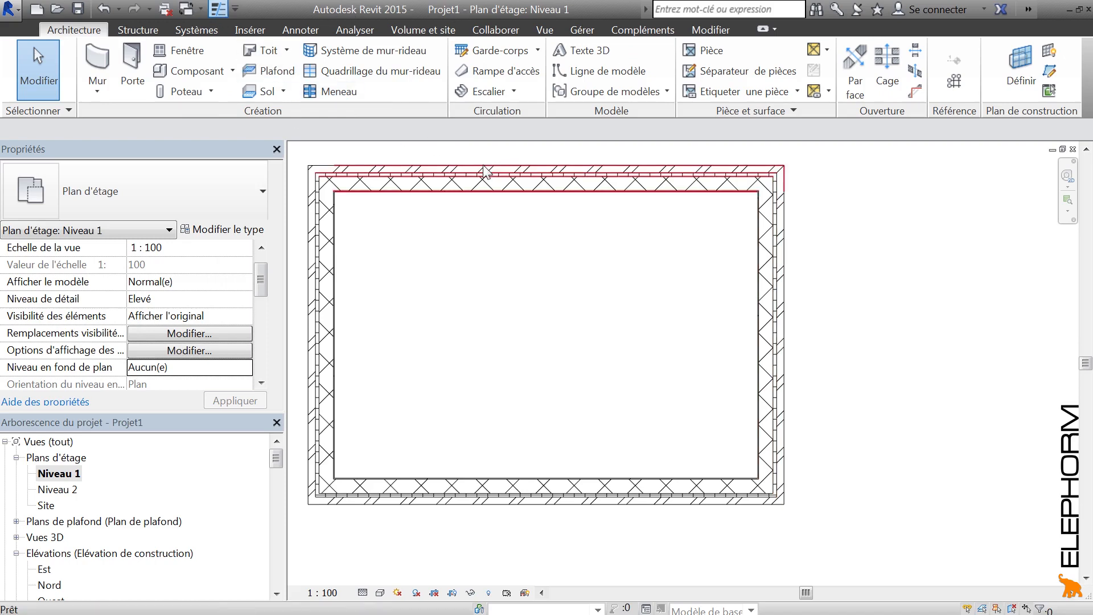
# - Examine the corner joins between the full-height front wall and the lowered far end wall in 3D, and return to the Niveau 1 plan
pyautogui.hotkey('ctrl', 'Tab')
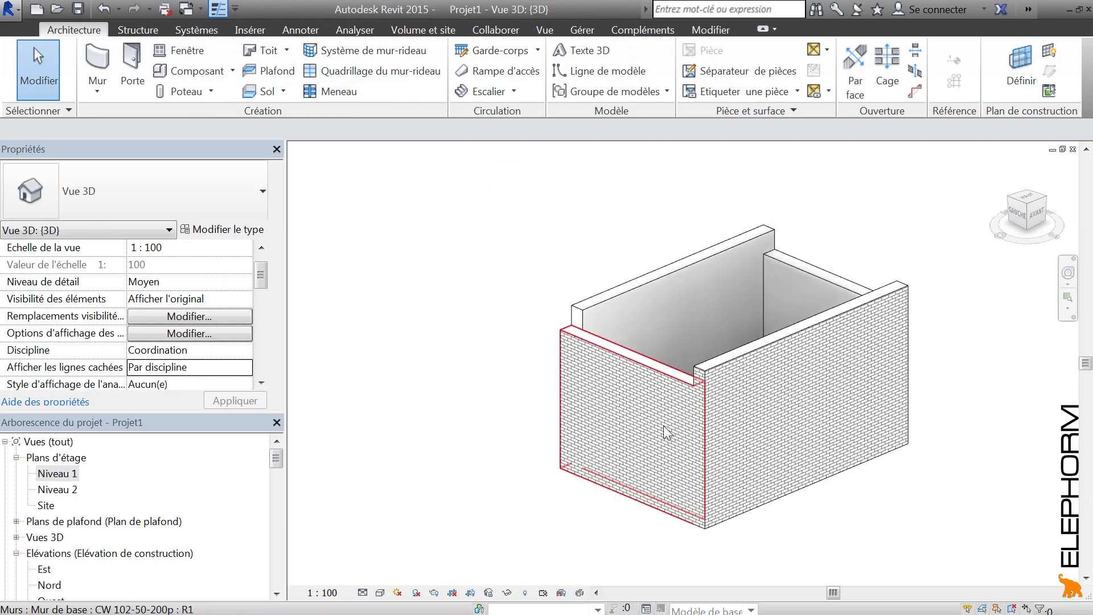
pyautogui.click(799, 339)
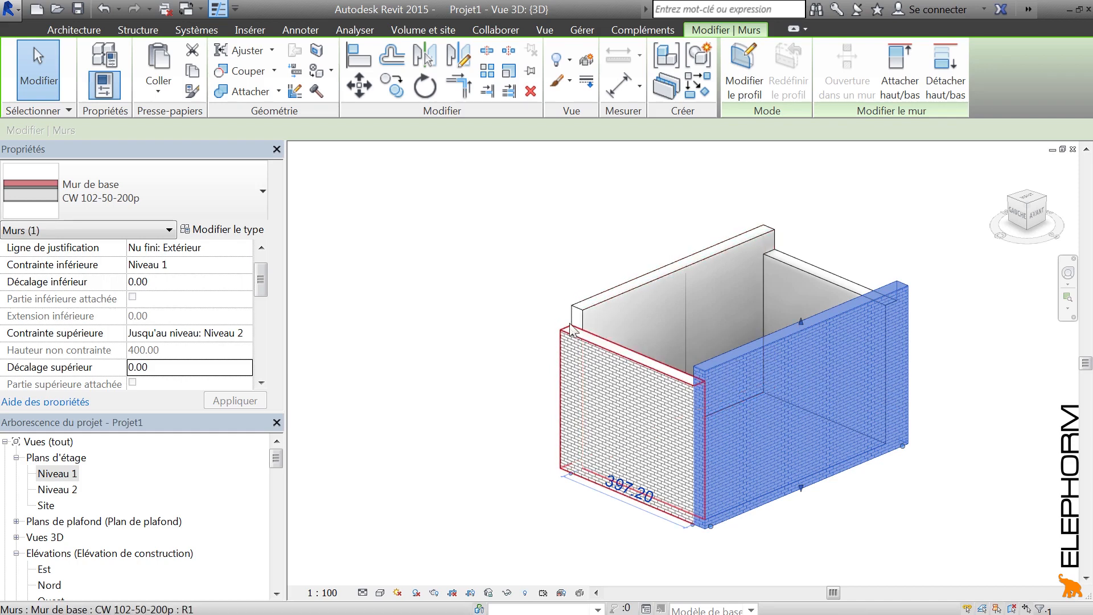
pyautogui.click(801, 271)
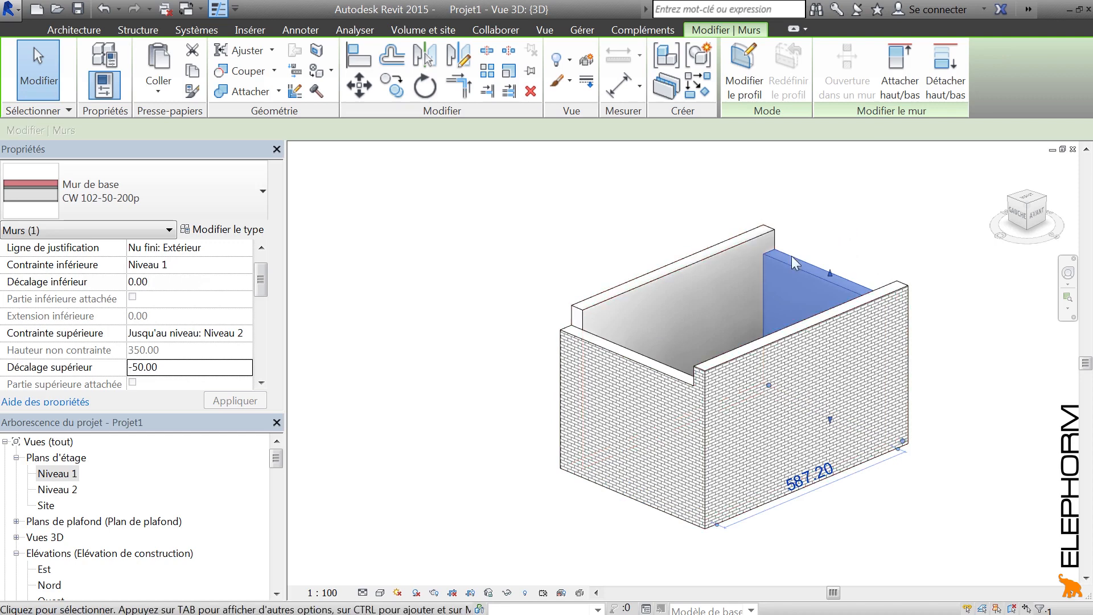
pyautogui.moveTo(801, 439)
pyautogui.keyDown('shift'); pyautogui.mouseDown(button='middle')
pyautogui.moveTo(863, 452)
pyautogui.moveTo(806, 452)
pyautogui.mouseUp(button='middle'); pyautogui.keyUp('shift')
pyautogui.moveTo(835, 214); pyautogui.dragTo(835, 214, button='middle')
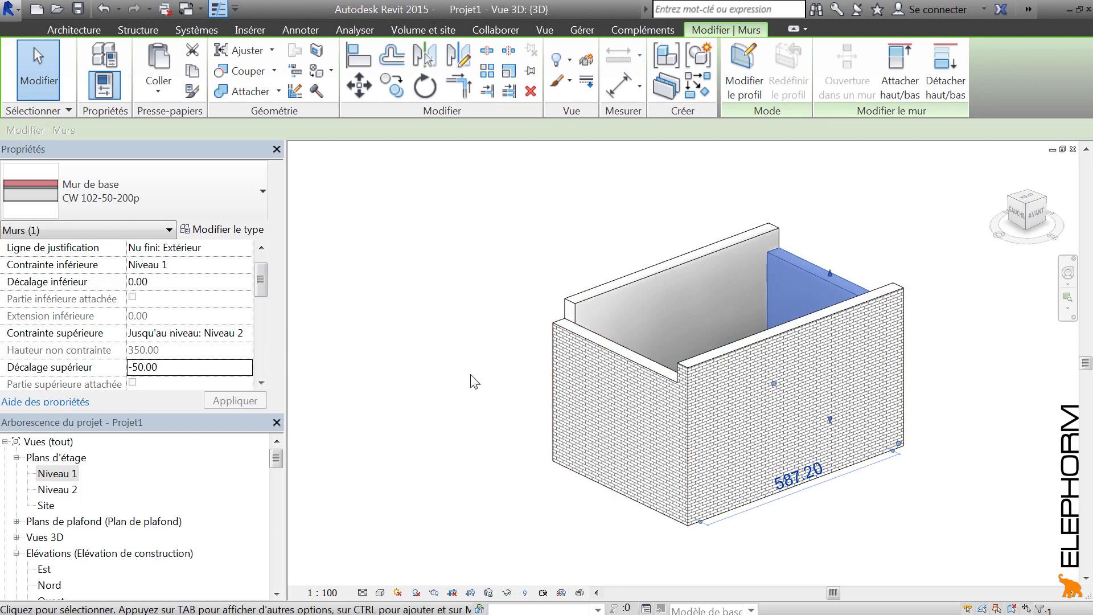
pyautogui.doubleClick(61, 476)
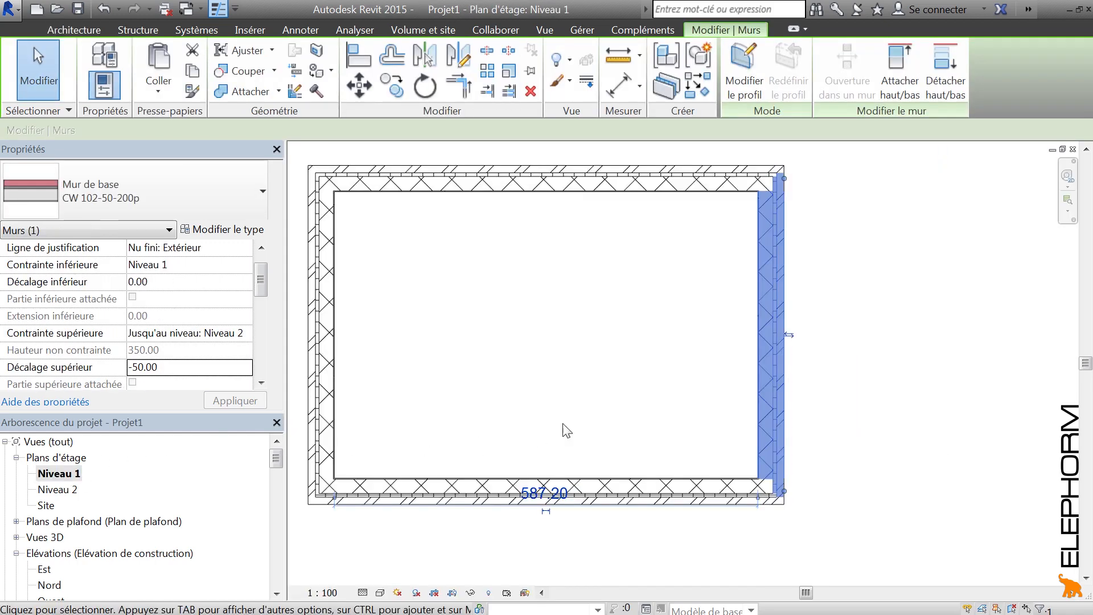
# - Clear the wall selection in the Niveau 1 plan with the whole wall rectangle in view
pyautogui.scroll(-4, 555, 424)
pyautogui.moveTo(547, 419); pyautogui.dragTo(763, 424, button='middle')
pyautogui.click(720, 458)
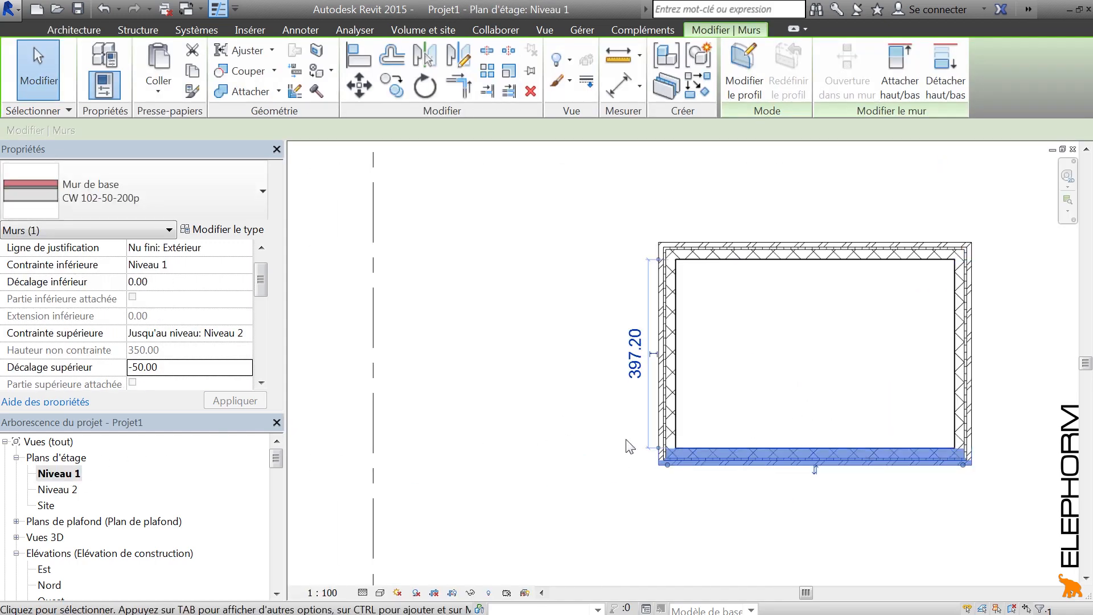
pyautogui.click(509, 358)
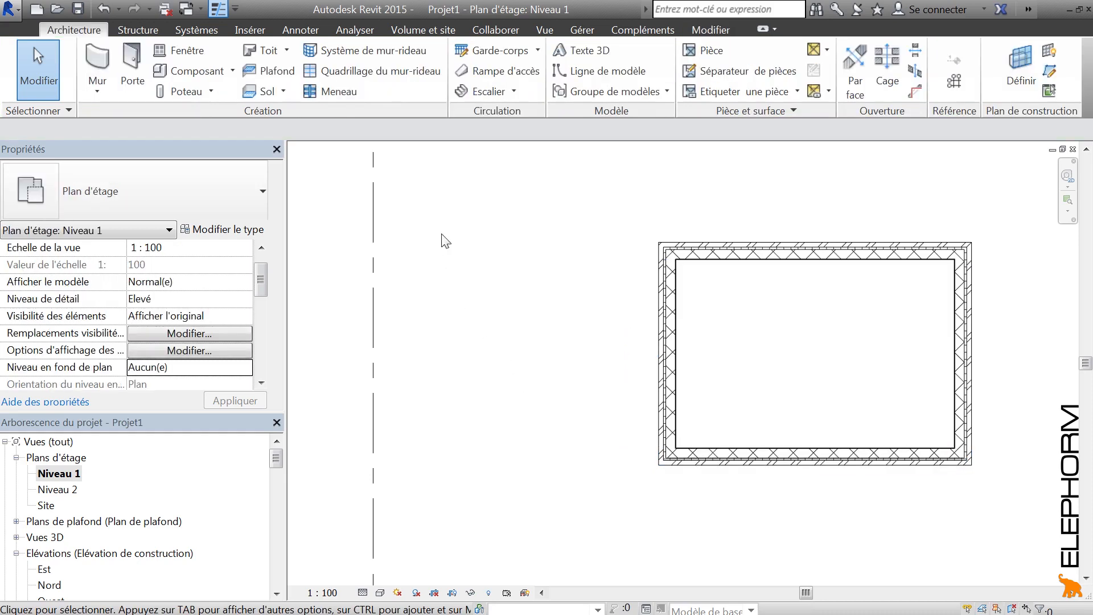
# - With Wall Joins in the plan, cycle the butt configurations of the lower-left corner until the left end wall runs through, and leave the command
pyautogui.click(710, 30)
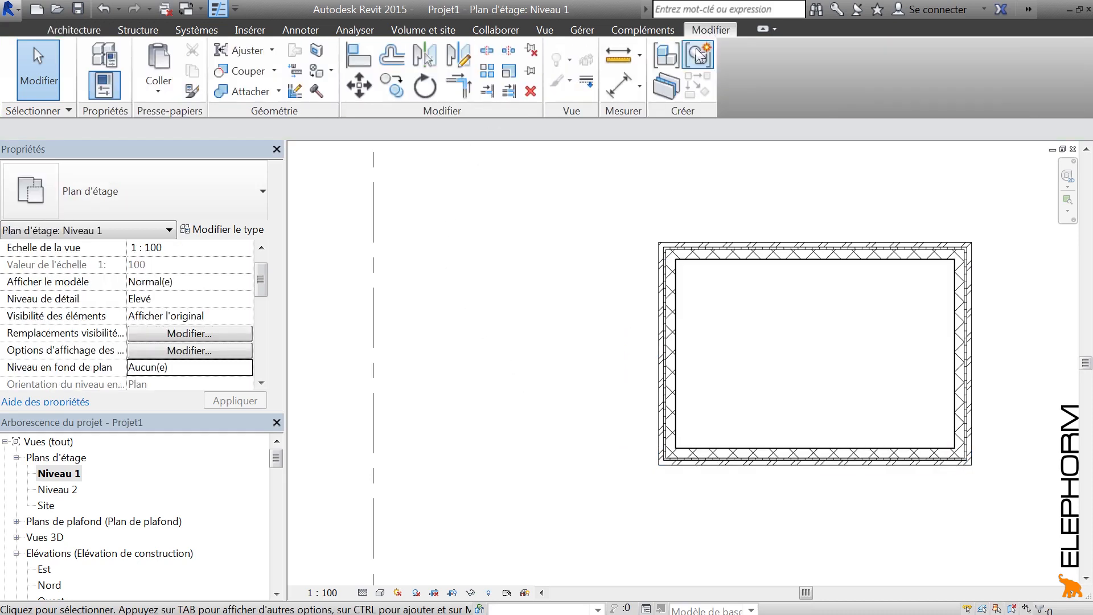
pyautogui.click(295, 91)
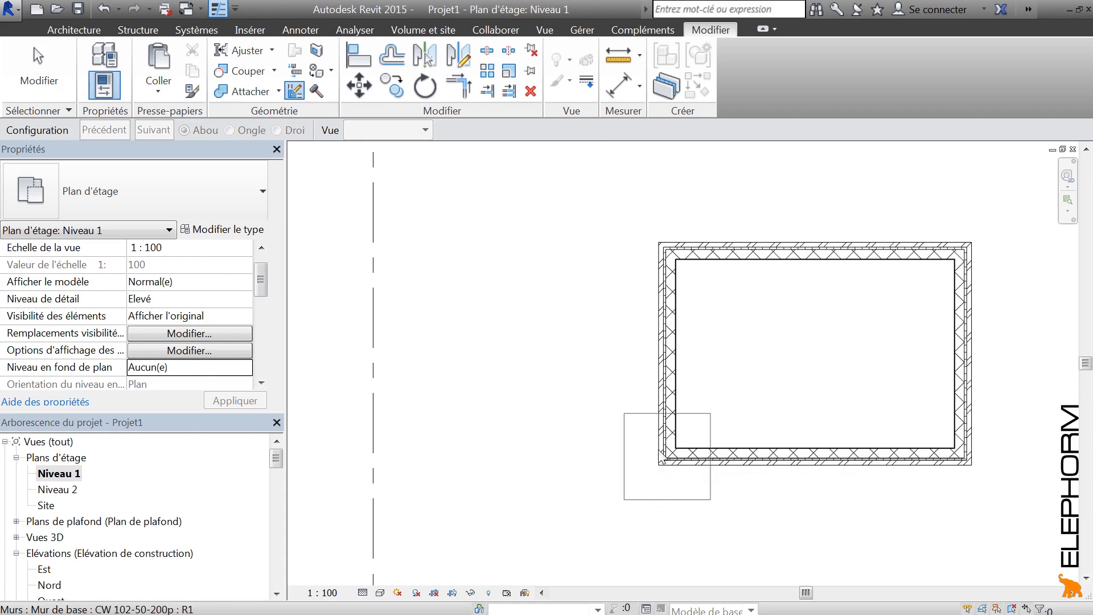
pyautogui.click(672, 478)
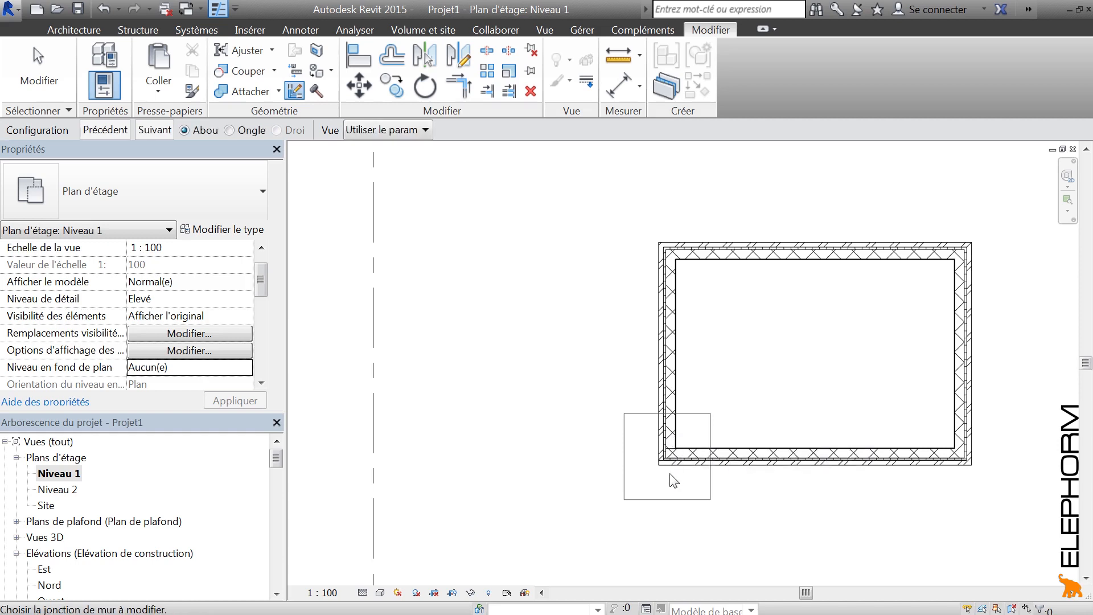
pyautogui.scroll(5, 672, 481)
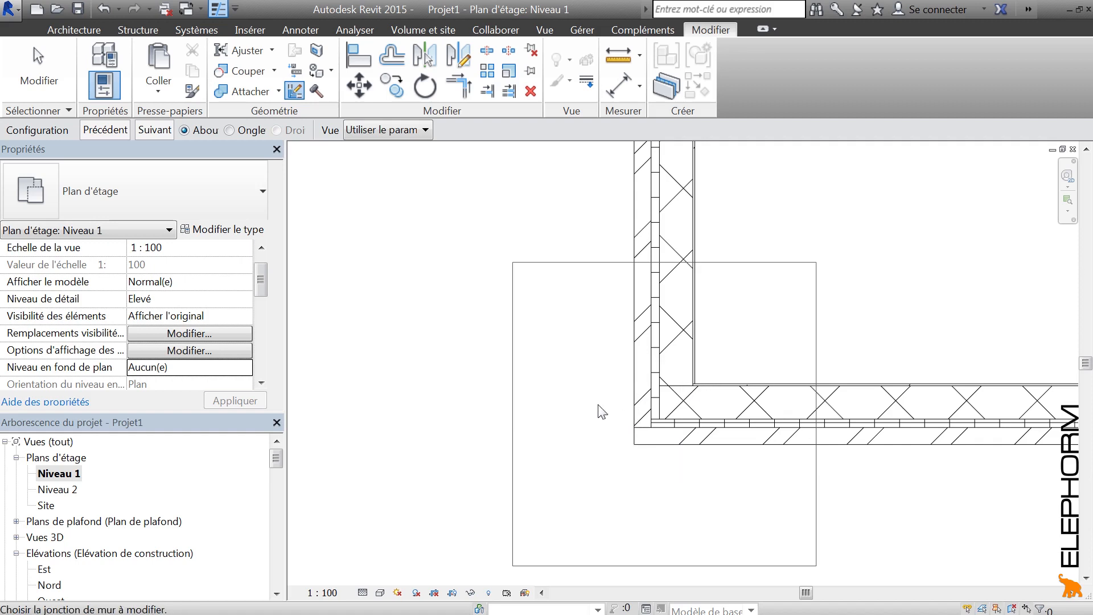
pyautogui.scroll(-3, 583, 389)
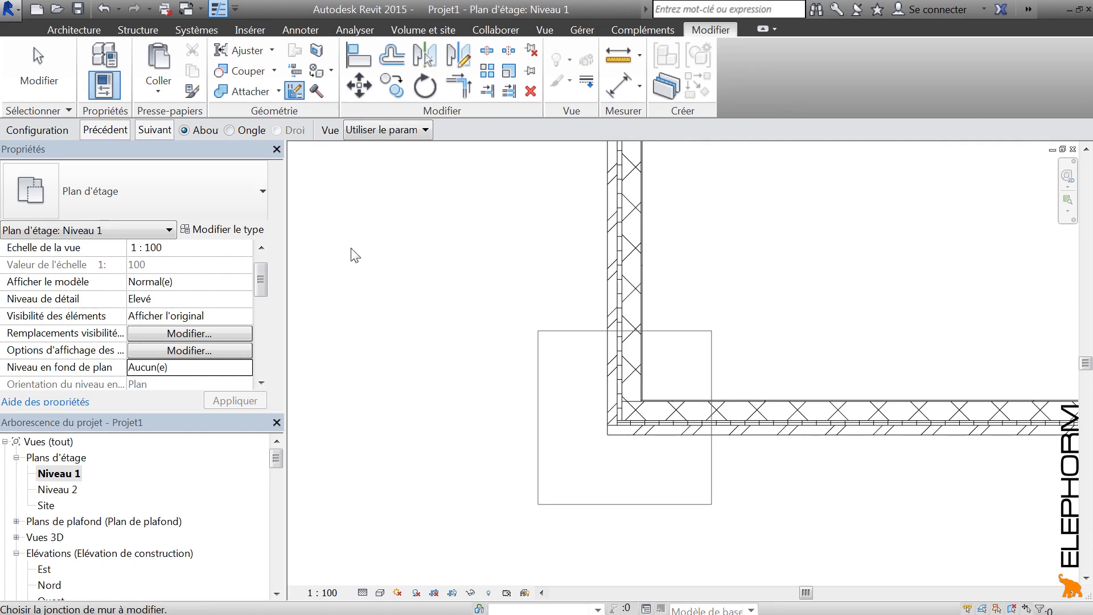
pyautogui.click(154, 130)
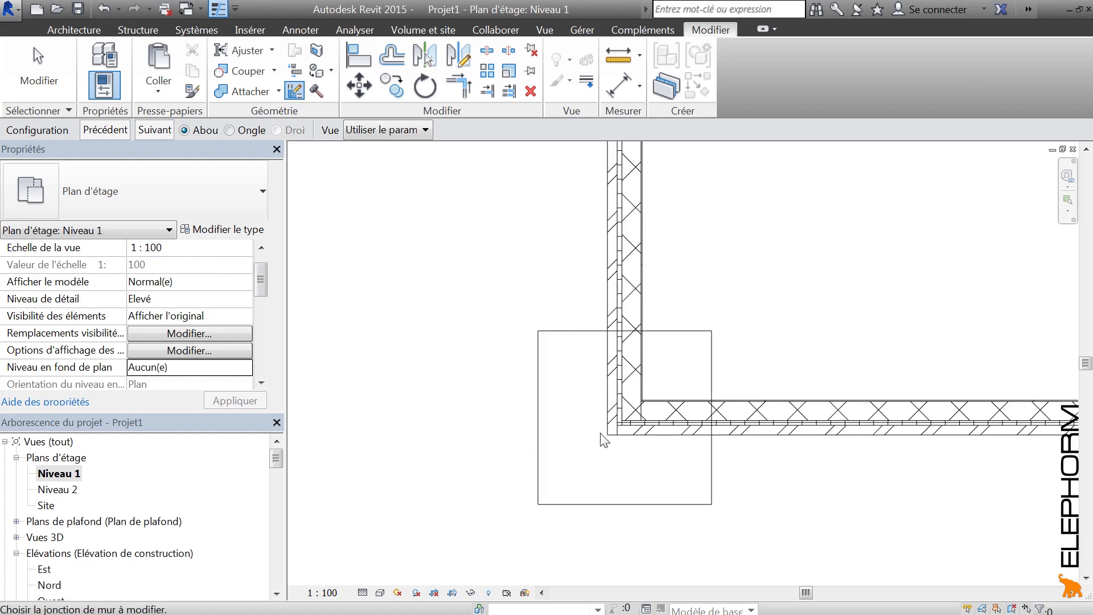
pyautogui.click(158, 129)
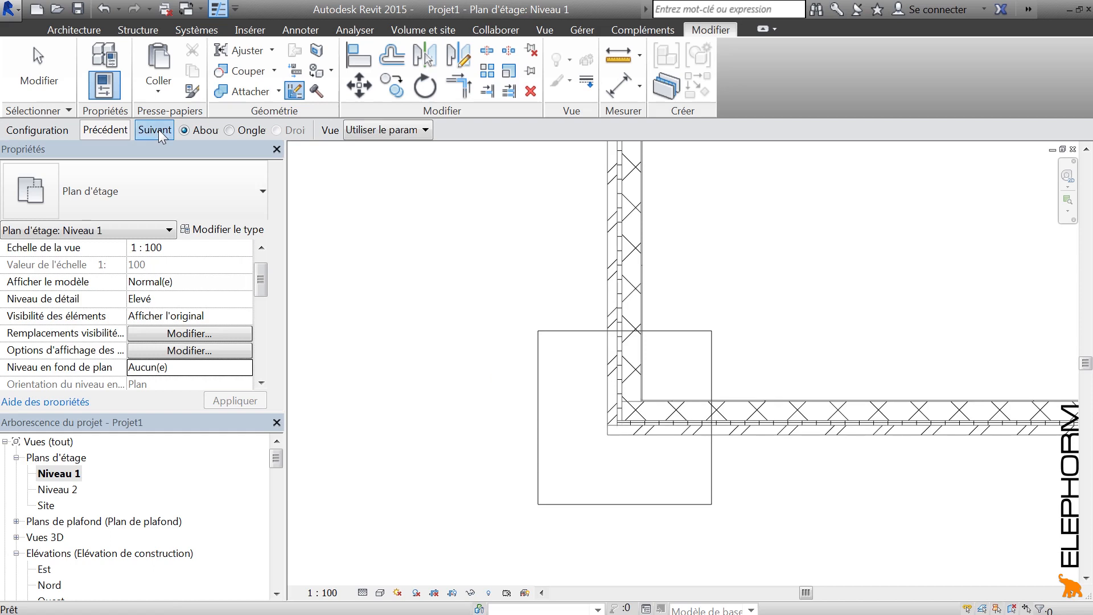
pyautogui.click(159, 128)
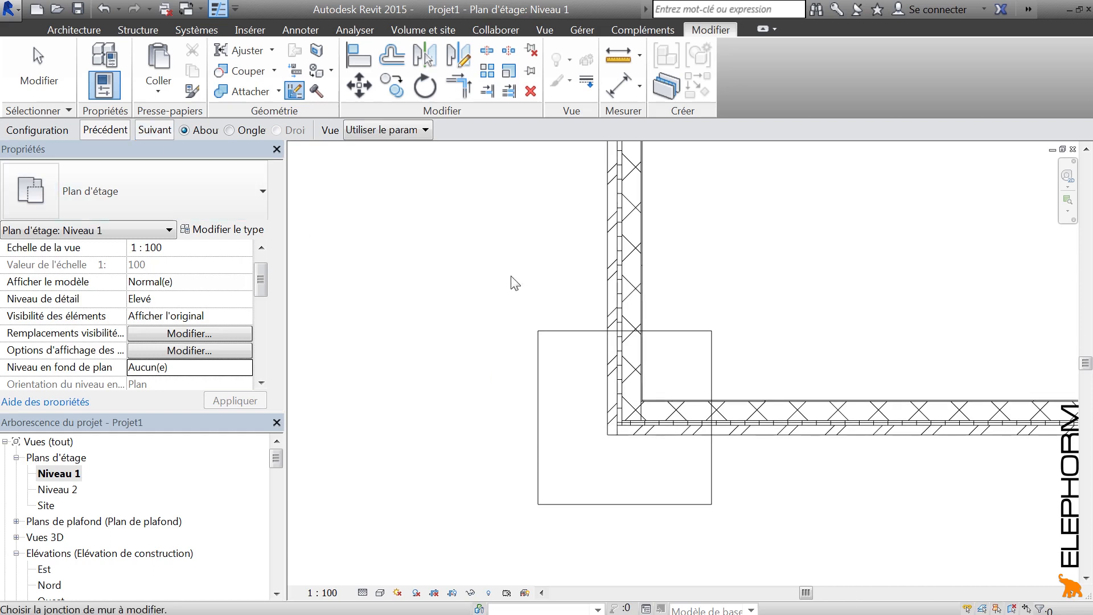
pyautogui.scroll(-3, 515, 283)
pyautogui.moveTo(500, 260); pyautogui.dragTo(517, 310, button='middle')
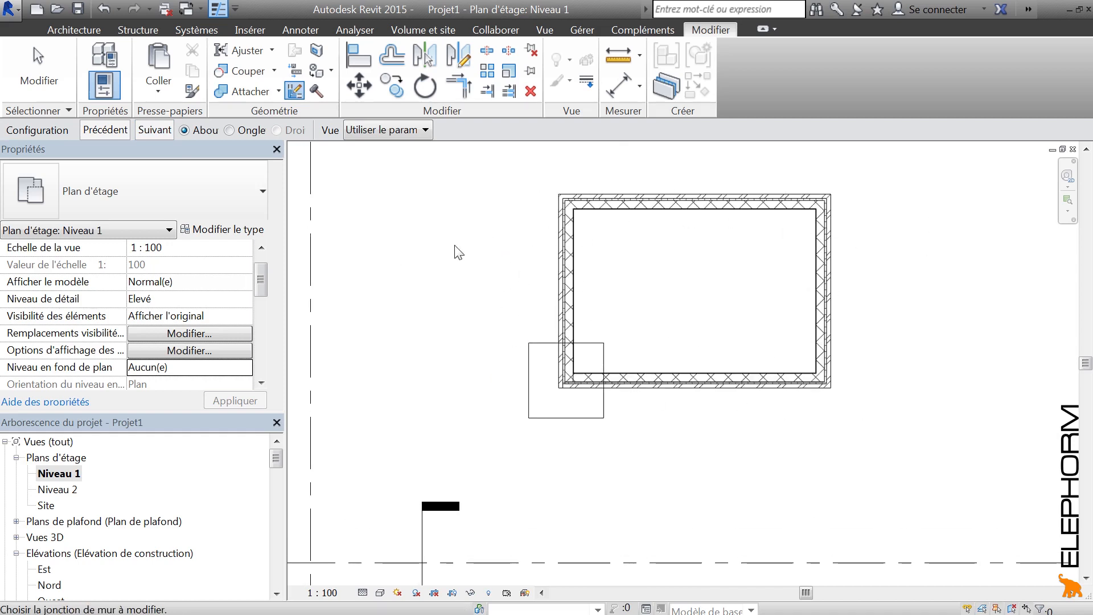
pyautogui.press('Escape')
pyautogui.press('Escape')
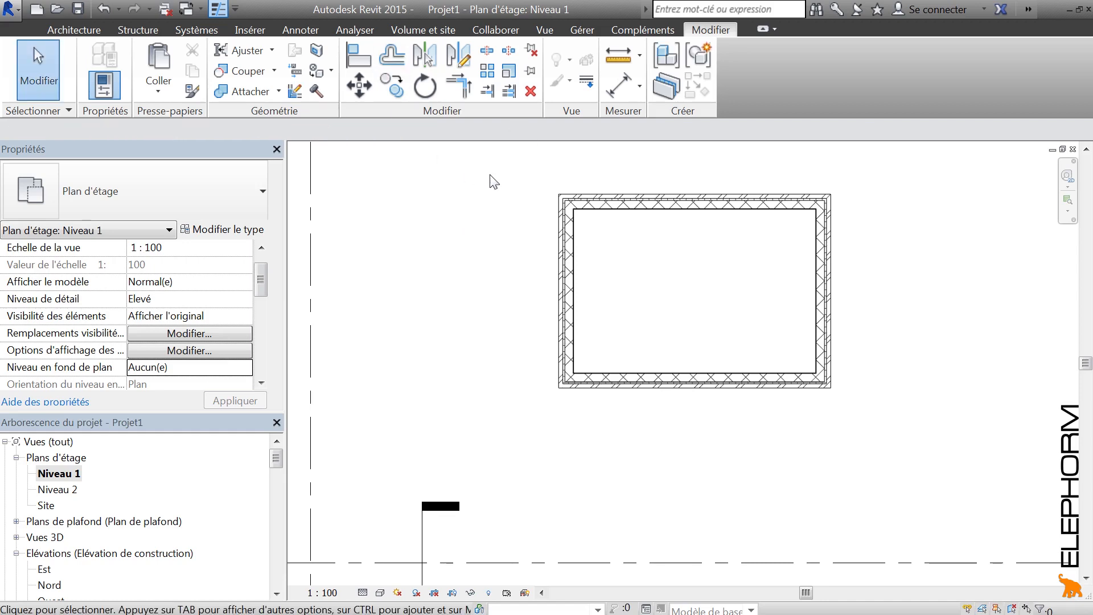
# - In the 3D view, switch the wall join at the near front corner to the butt configuration where the long front wall runs through
pyautogui.press('3')
pyautogui.press('d')
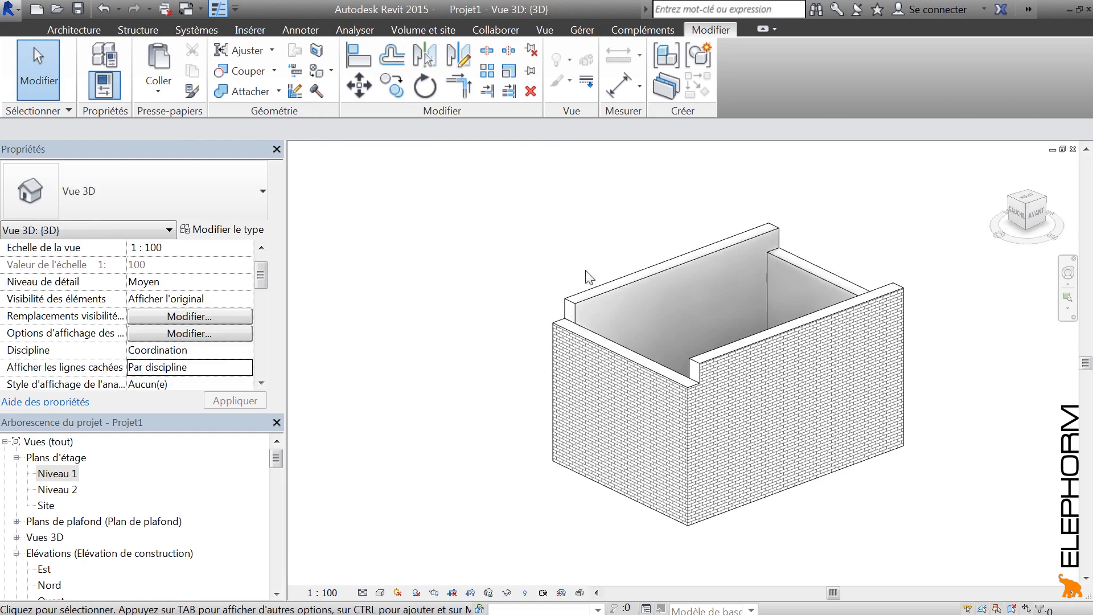
pyautogui.moveTo(643, 246); pyautogui.dragTo(629, 238, button='middle')
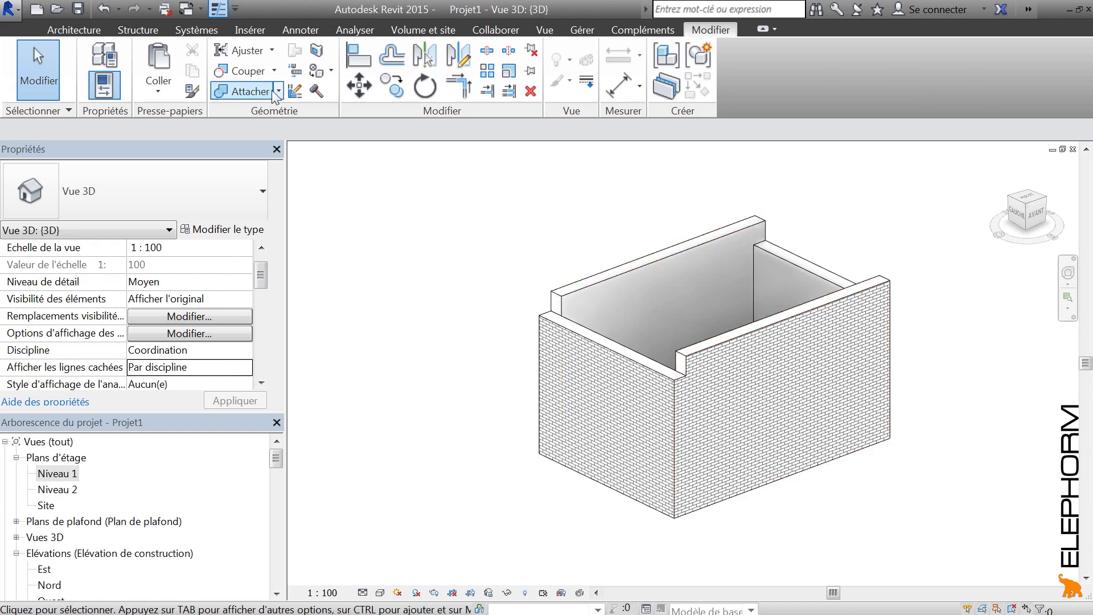
pyautogui.click(295, 90)
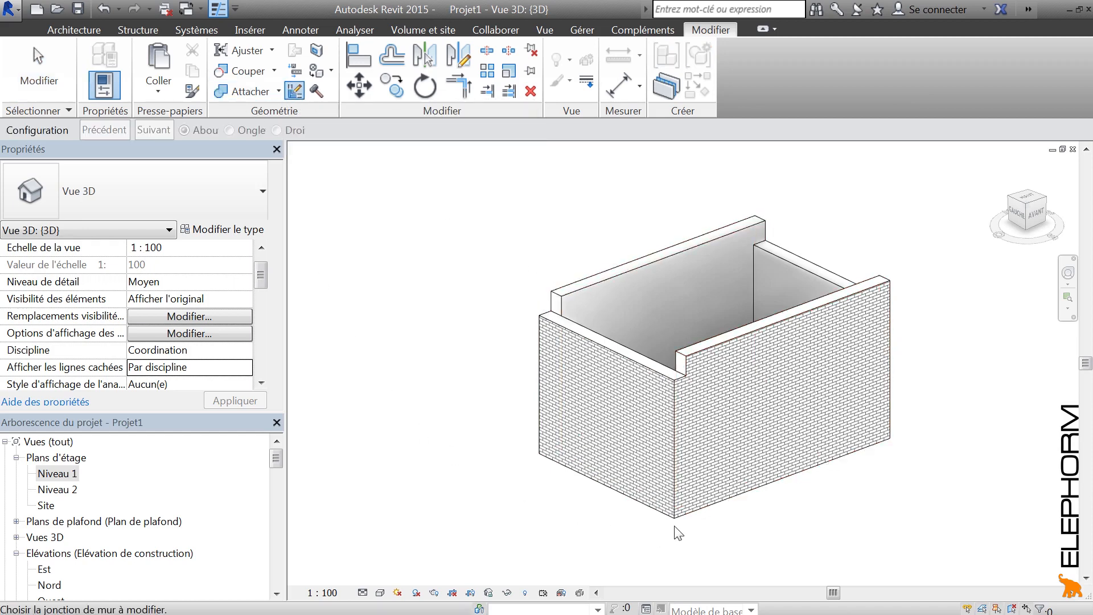
pyautogui.scroll(2, 677, 532)
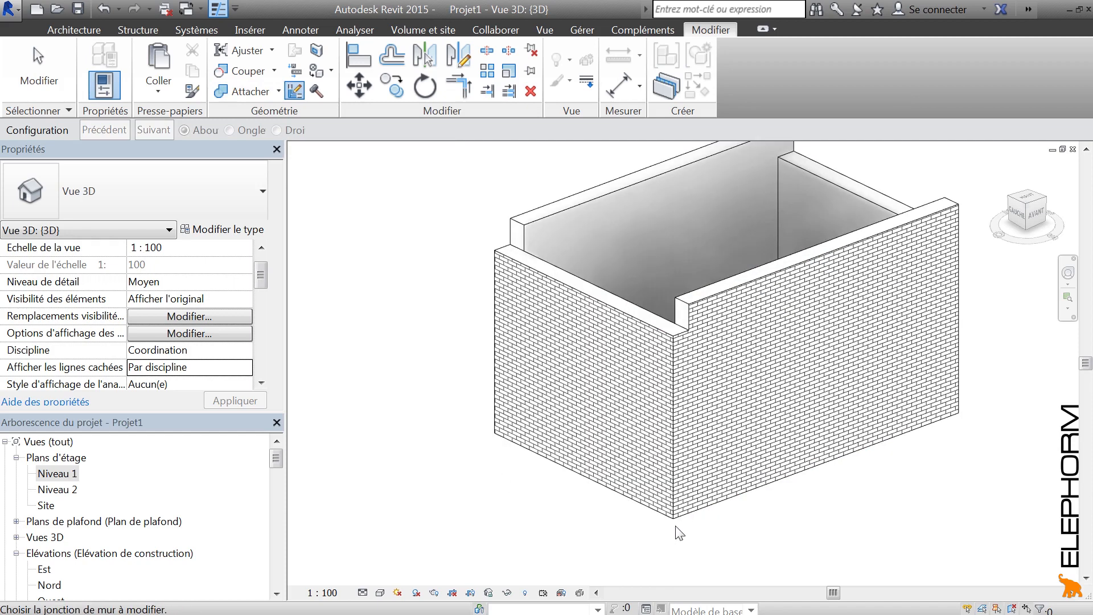
pyautogui.click(675, 522)
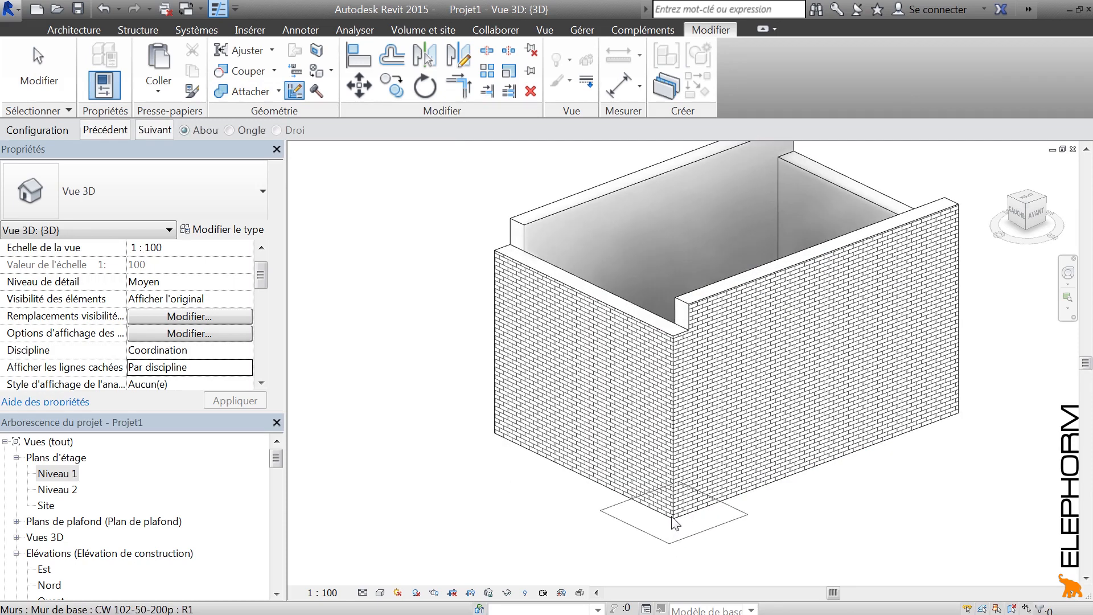
pyautogui.click(159, 129)
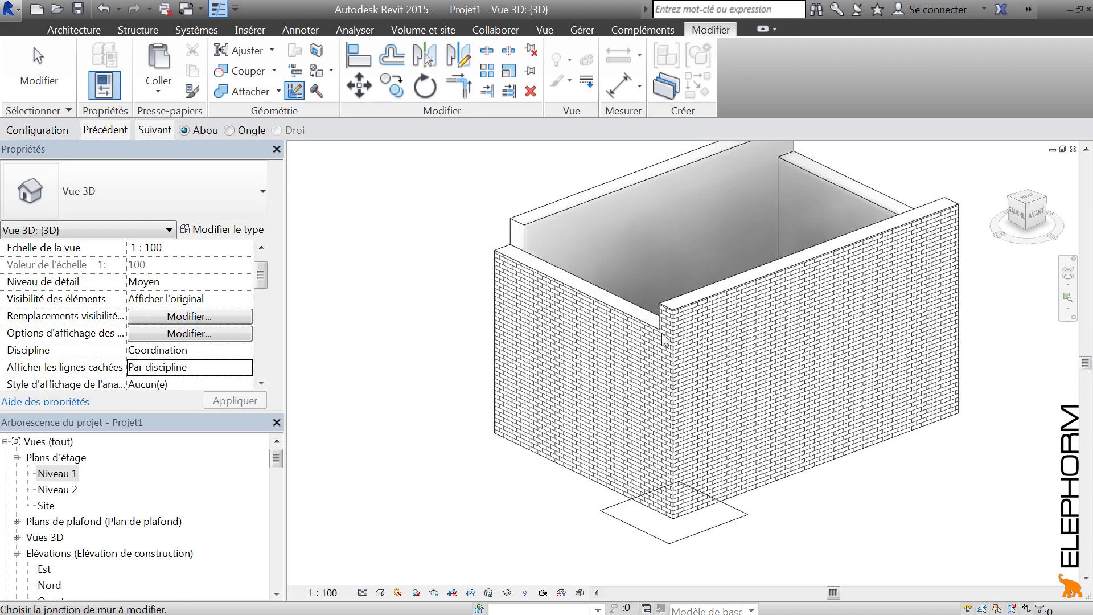
# - Switch the wall join at the same end wall's rear corner so the long rear wall runs through
pyautogui.click(383, 206)
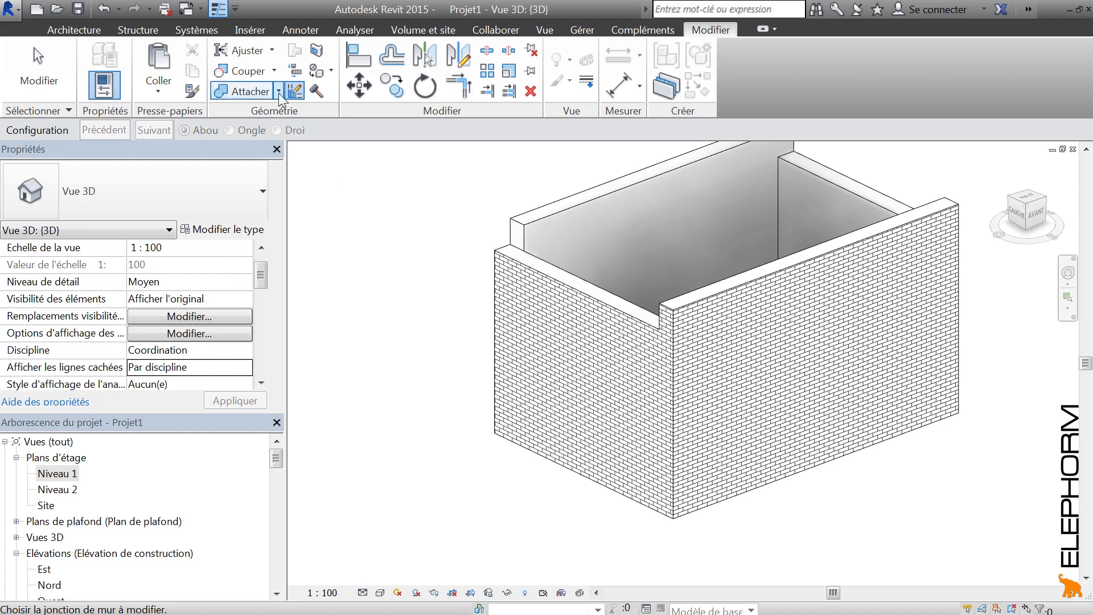
pyautogui.click(500, 441)
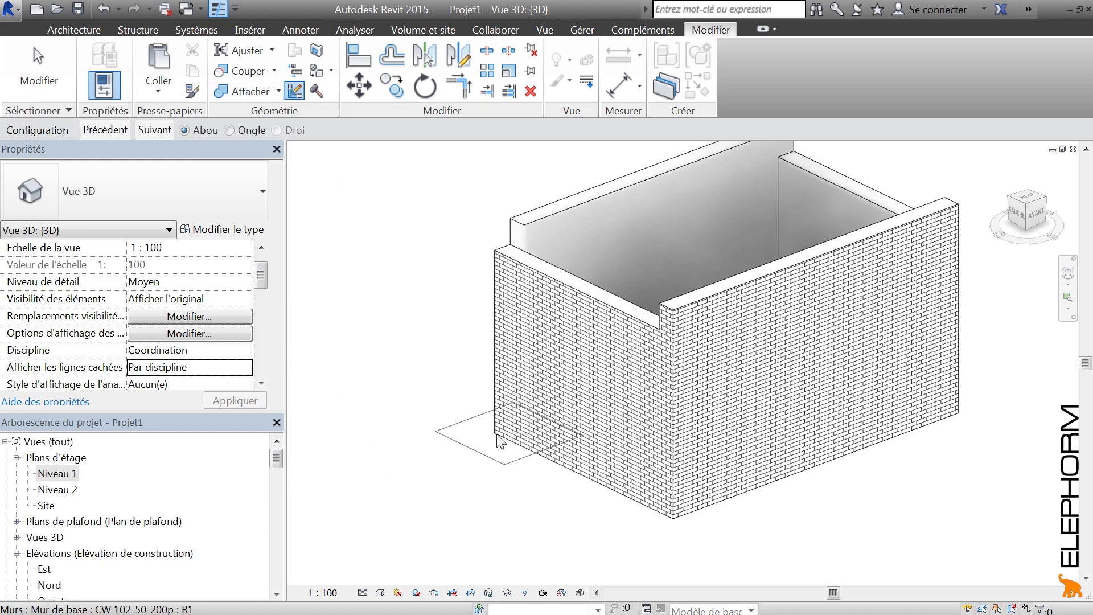
pyautogui.click(151, 135)
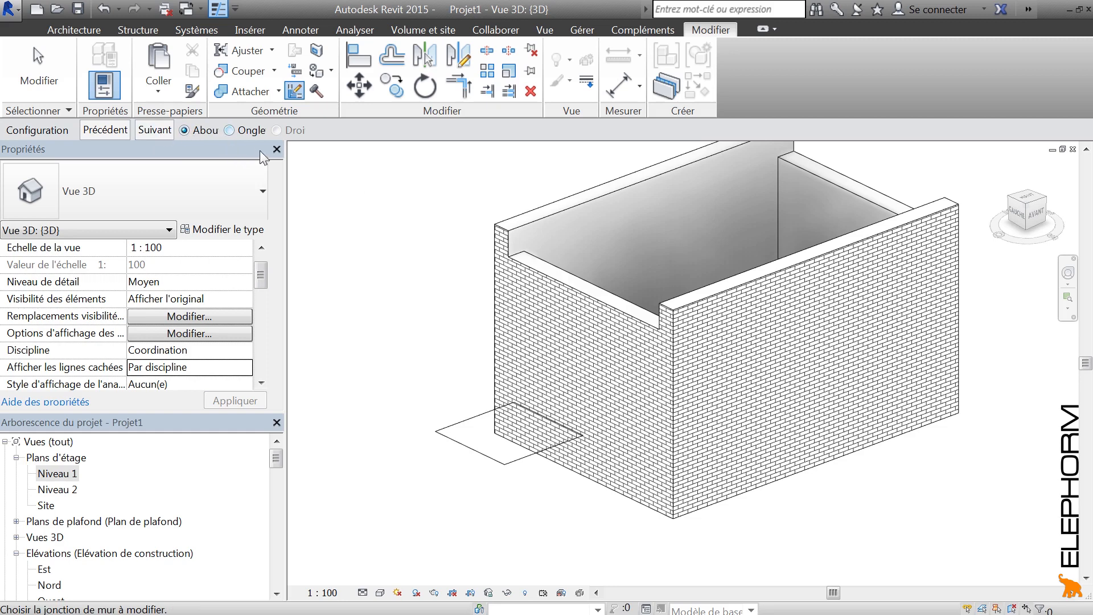
# - Try the mitred Ongle join at the end wall's rear corner and restore its butt join
pyautogui.click(229, 130)
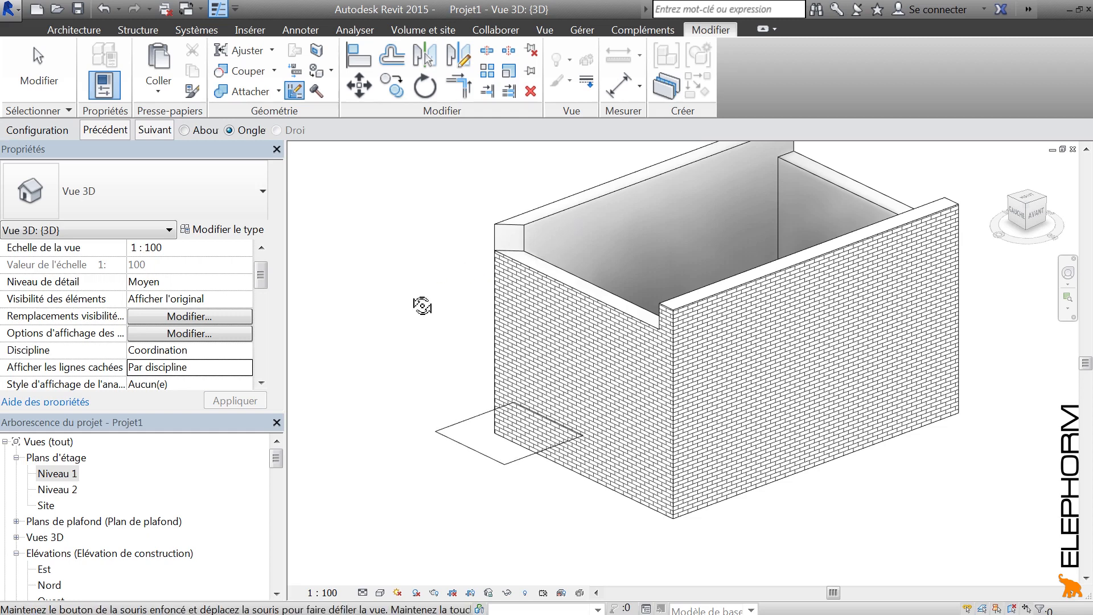
pyautogui.moveTo(420, 305)
pyautogui.keyDown('shift'); pyautogui.mouseDown(button='middle')
pyautogui.moveTo(592, 308)
pyautogui.moveTo(422, 307)
pyautogui.mouseUp(button='middle'); pyautogui.keyUp('shift')
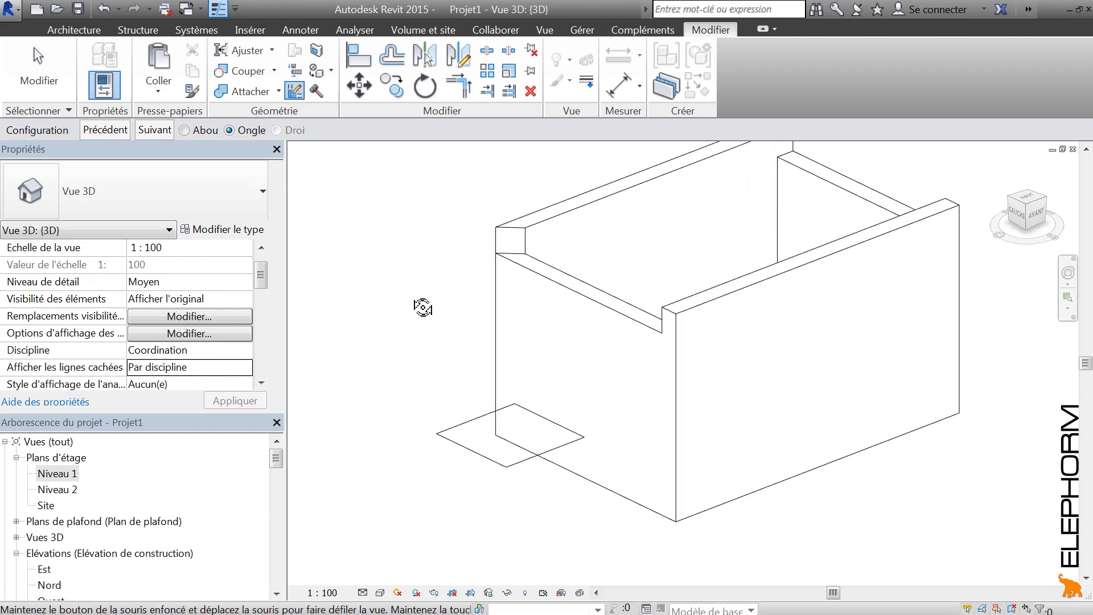
pyautogui.click(184, 131)
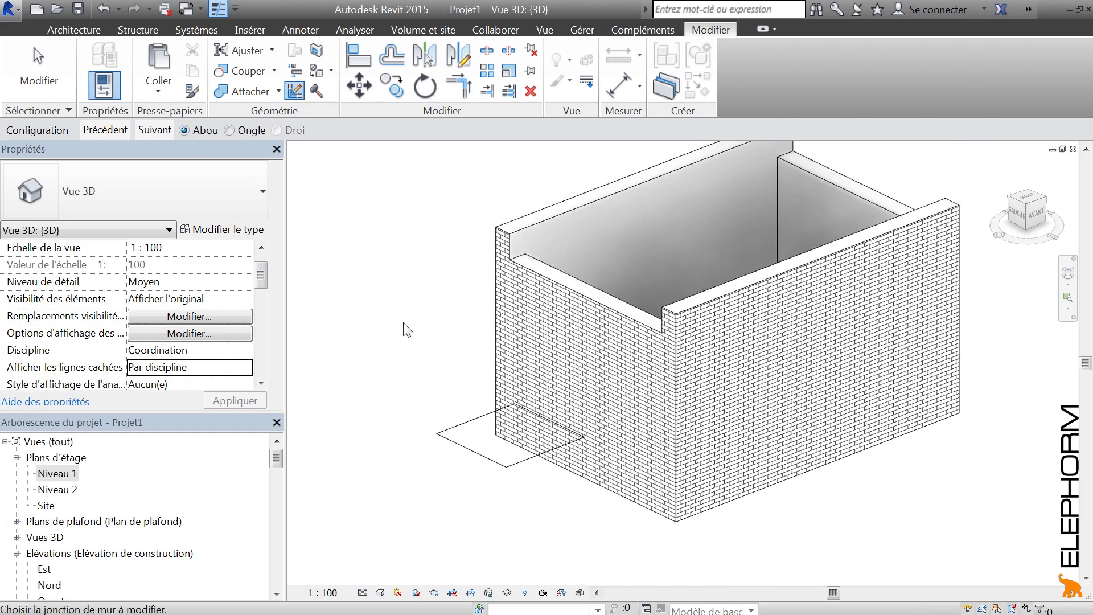
pyautogui.scroll(-4, 436, 353)
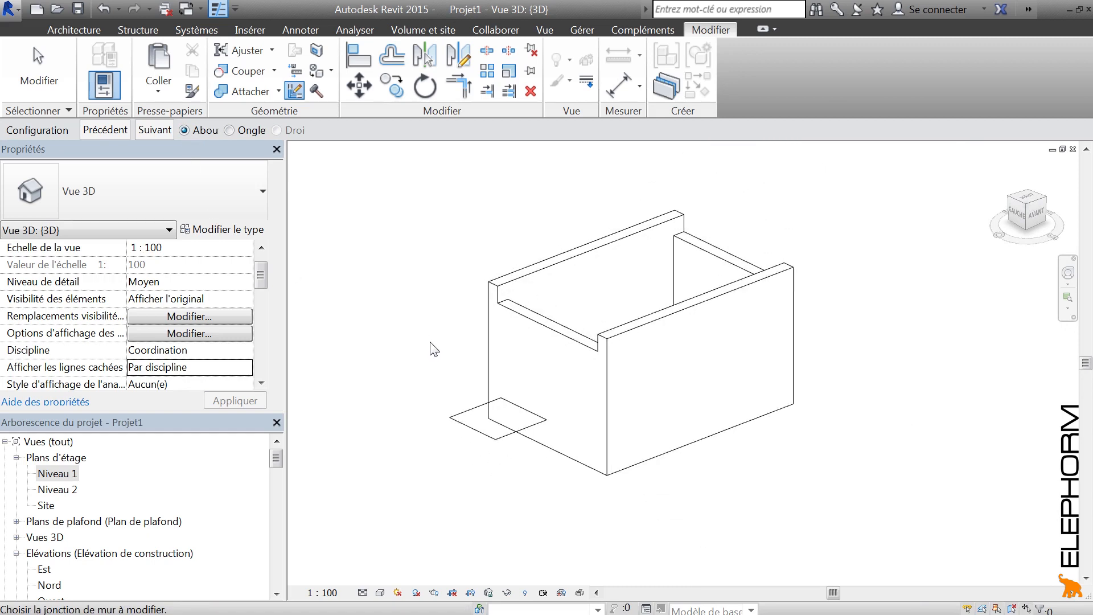